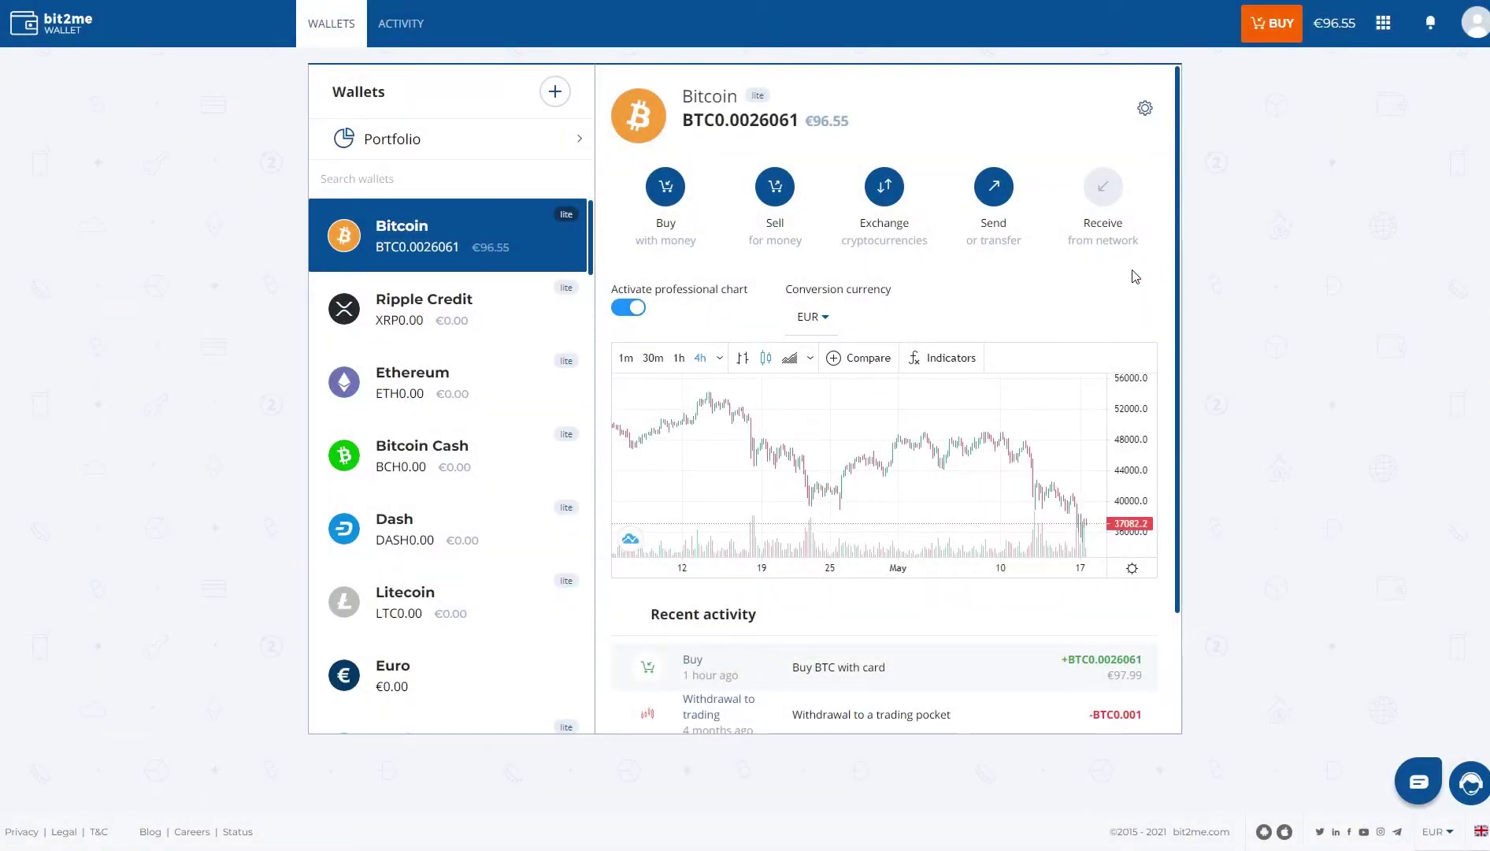
Switch from the Bitcoin panel to the Euro wallet, showing its €0.00 balance and recent deposits and withdrawals
{"action": "scroll", "coordinate": [1167, 282], "scroll_direction": "down", "scroll_amount": 2}
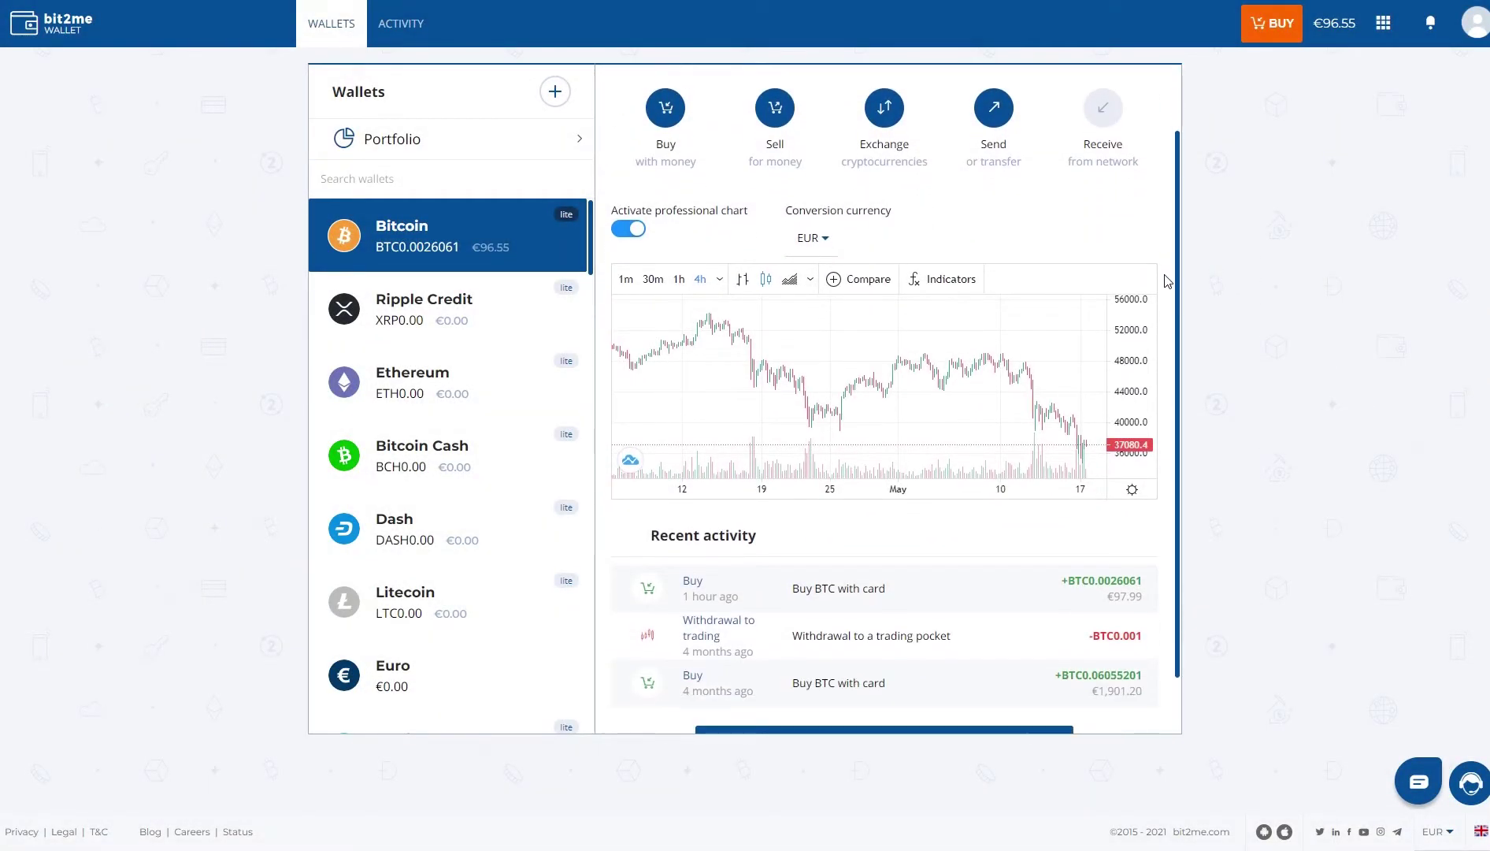
{"action": "scroll", "coordinate": [1167, 281], "scroll_direction": "up", "scroll_amount": 2}
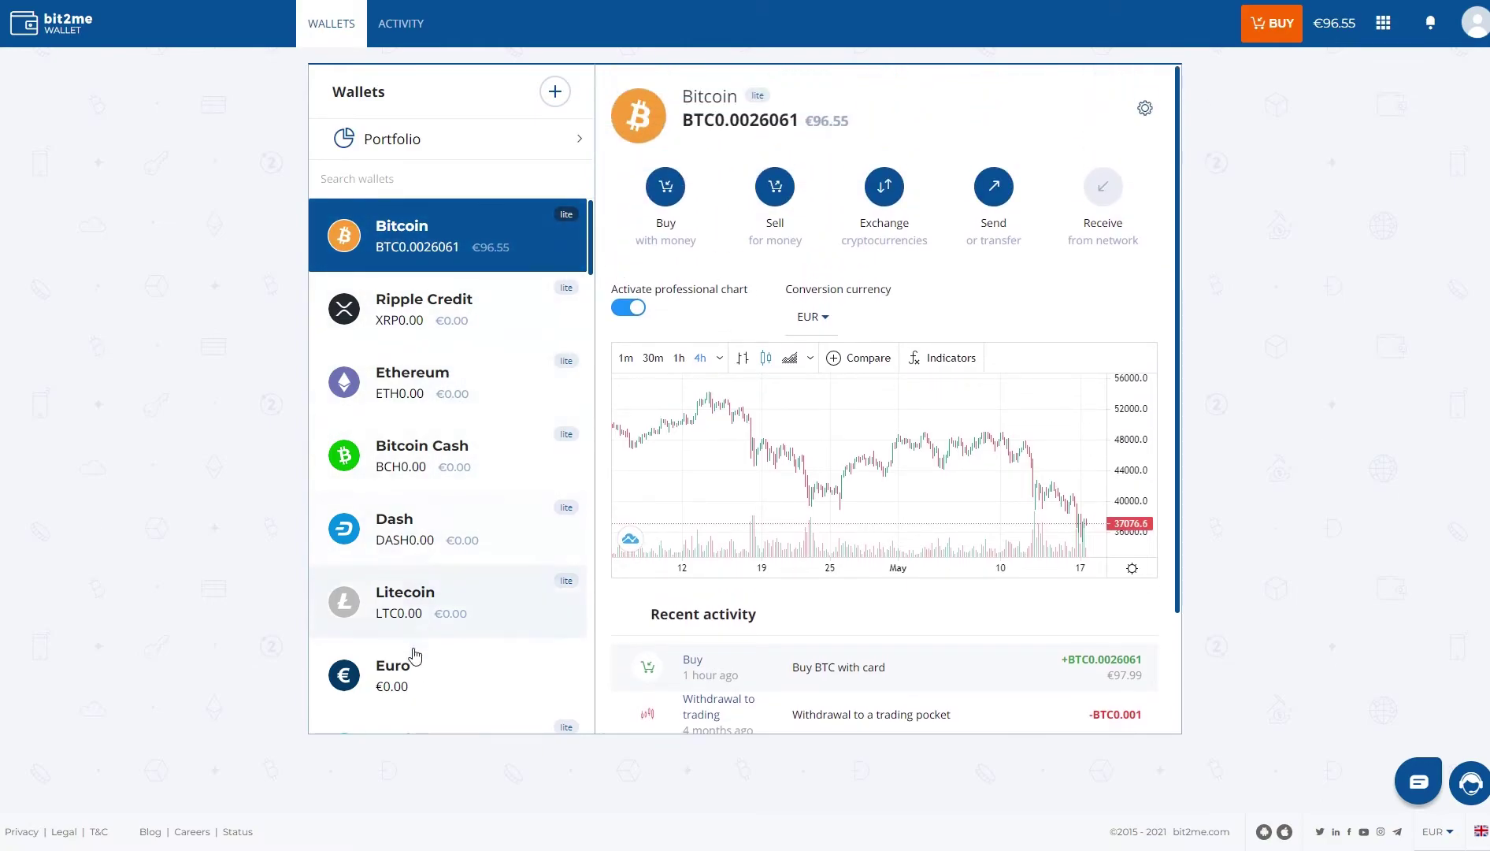
{"action": "left_click", "coordinate": [406, 673]}
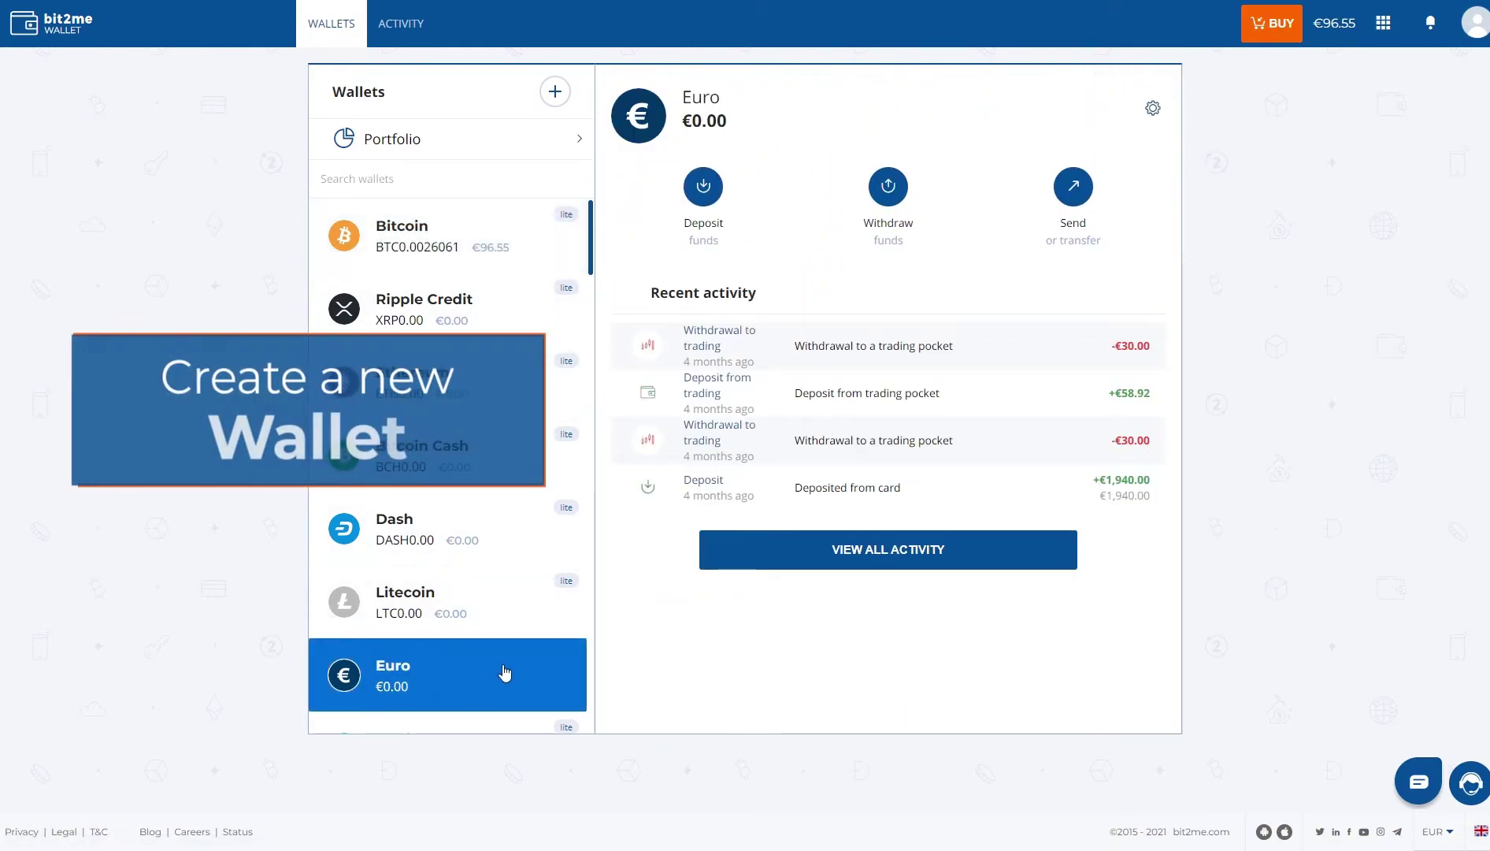
Add a new wallet with Euro (EUR) currency and the name 'Example'
{"action": "left_click", "coordinate": [558, 91]}
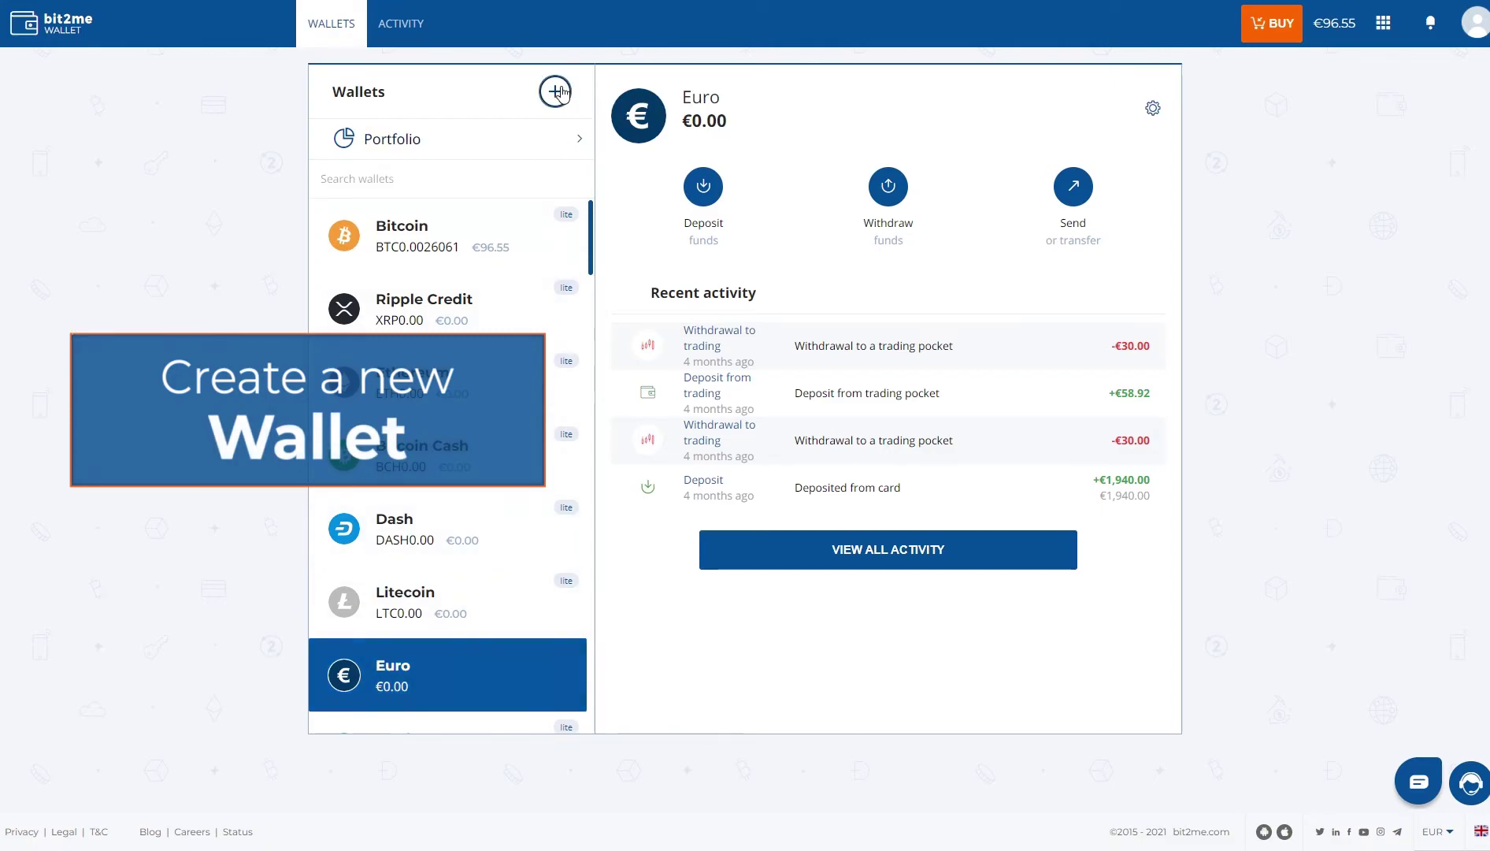
{"action": "left_click", "coordinate": [898, 391]}
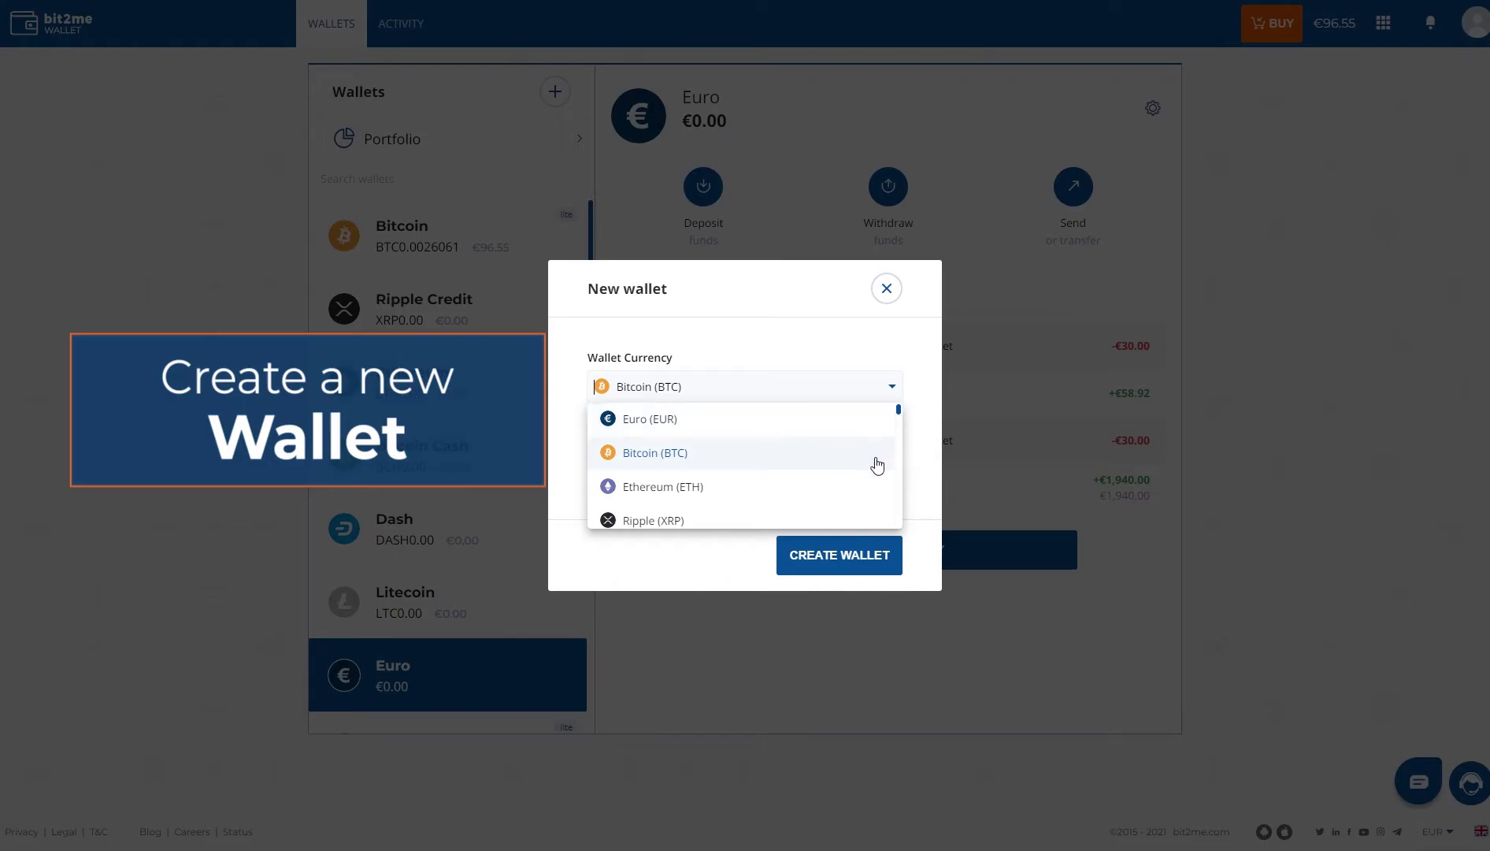
{"action": "left_click", "coordinate": [846, 434]}
{"action": "left_click", "coordinate": [806, 475]}
{"action": "left_click", "coordinate": [793, 492]}
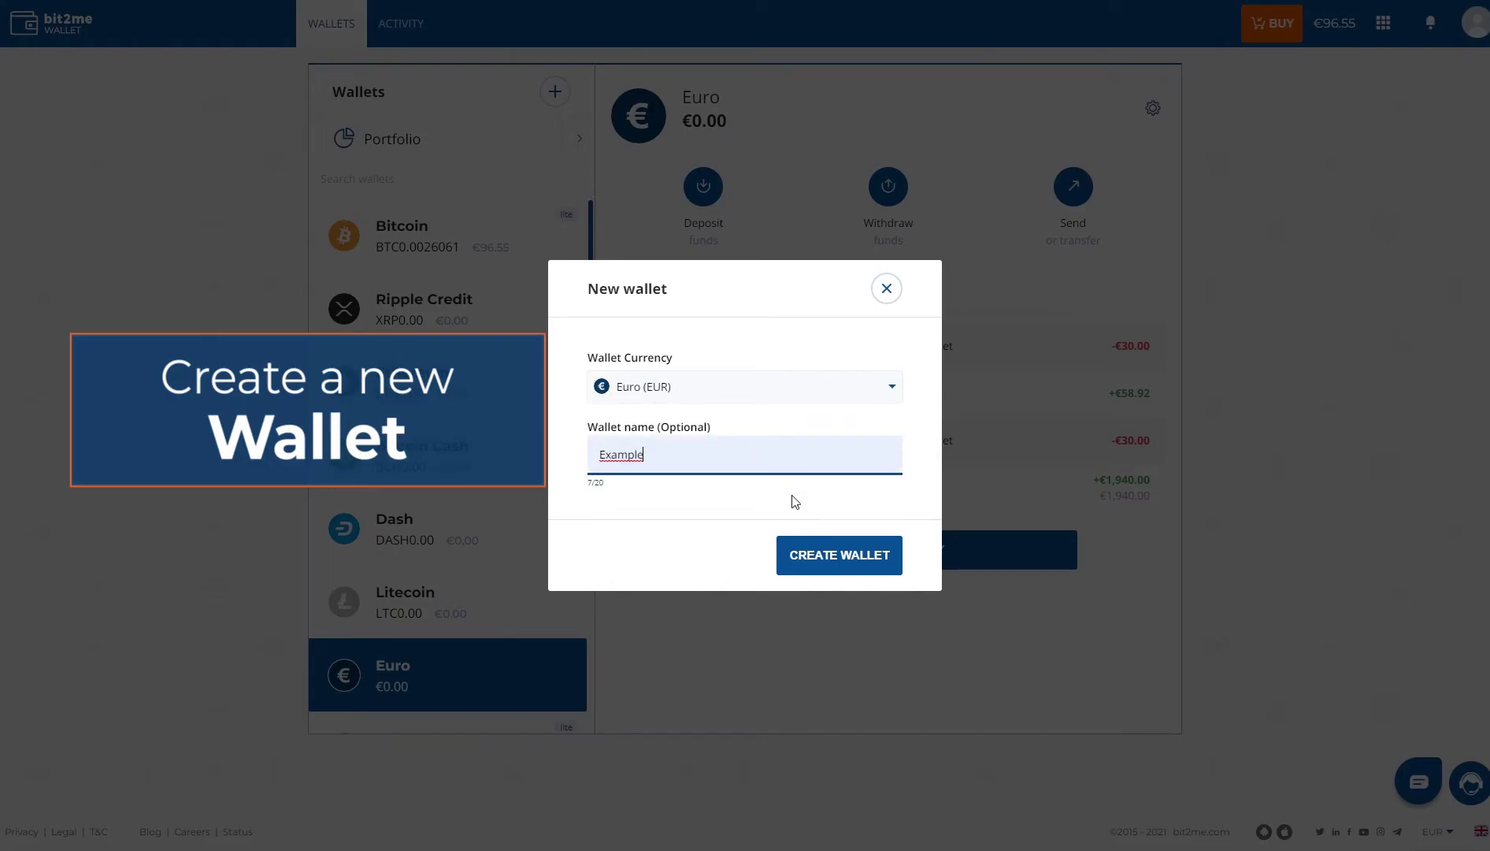
{"action": "left_click", "coordinate": [878, 565]}
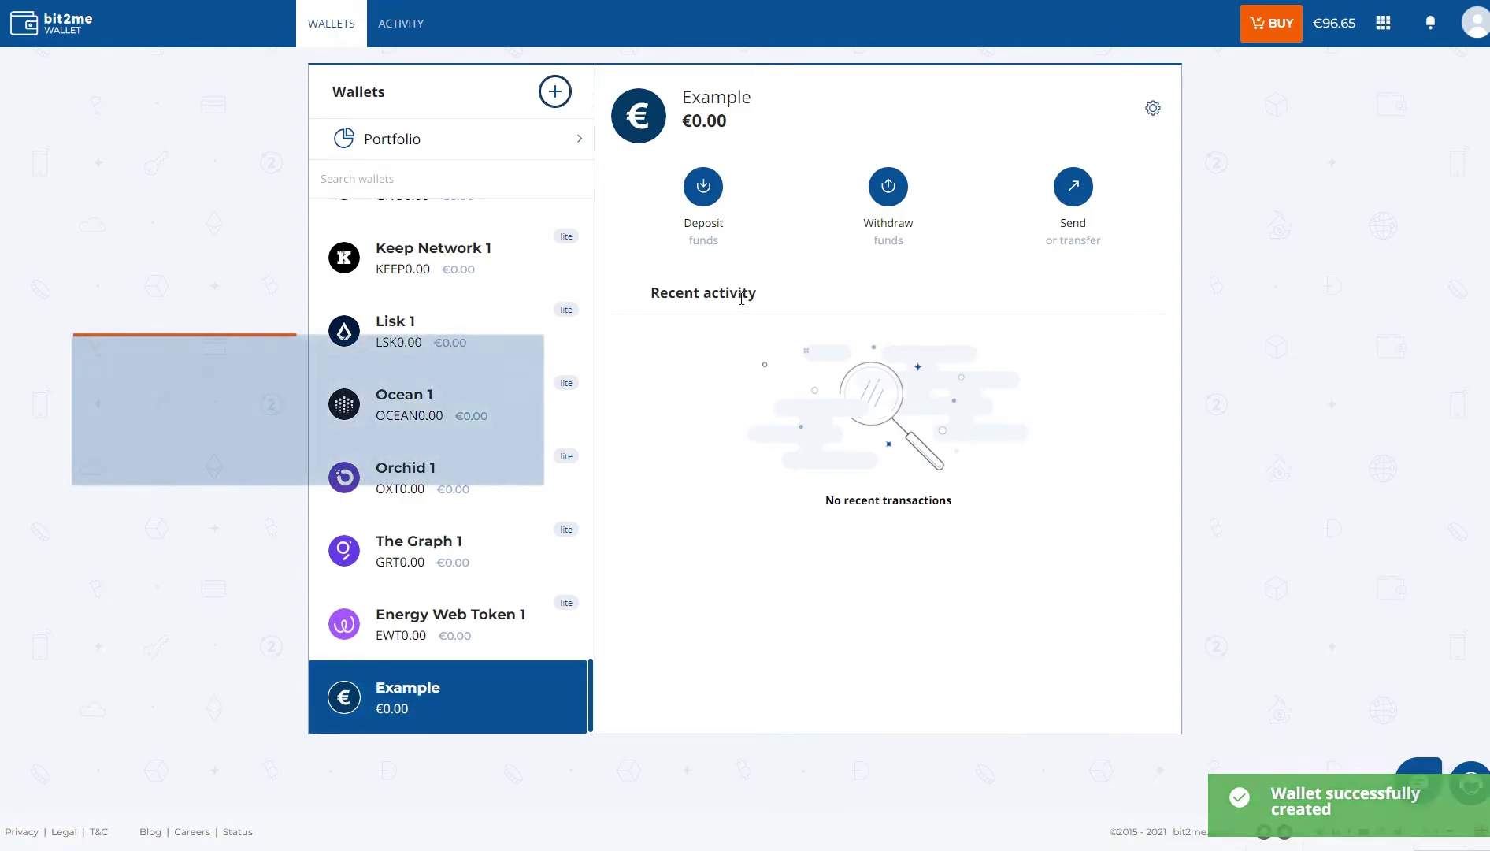
Open Deposit funds for Example, choose the paylands card, and list the deposit methods
{"action": "left_click", "coordinate": [713, 205]}
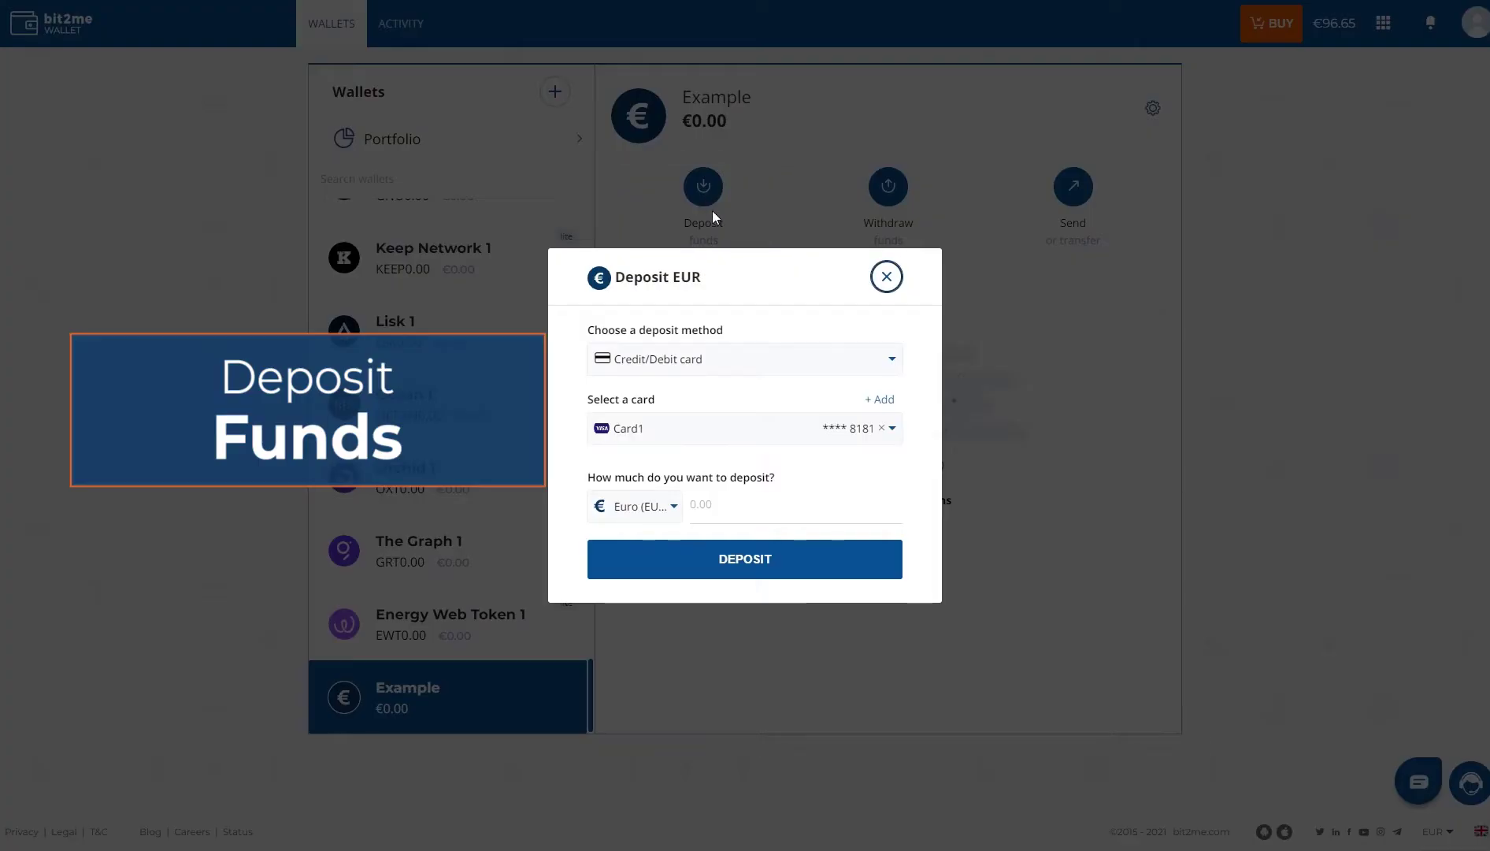
{"action": "left_click", "coordinate": [904, 438]}
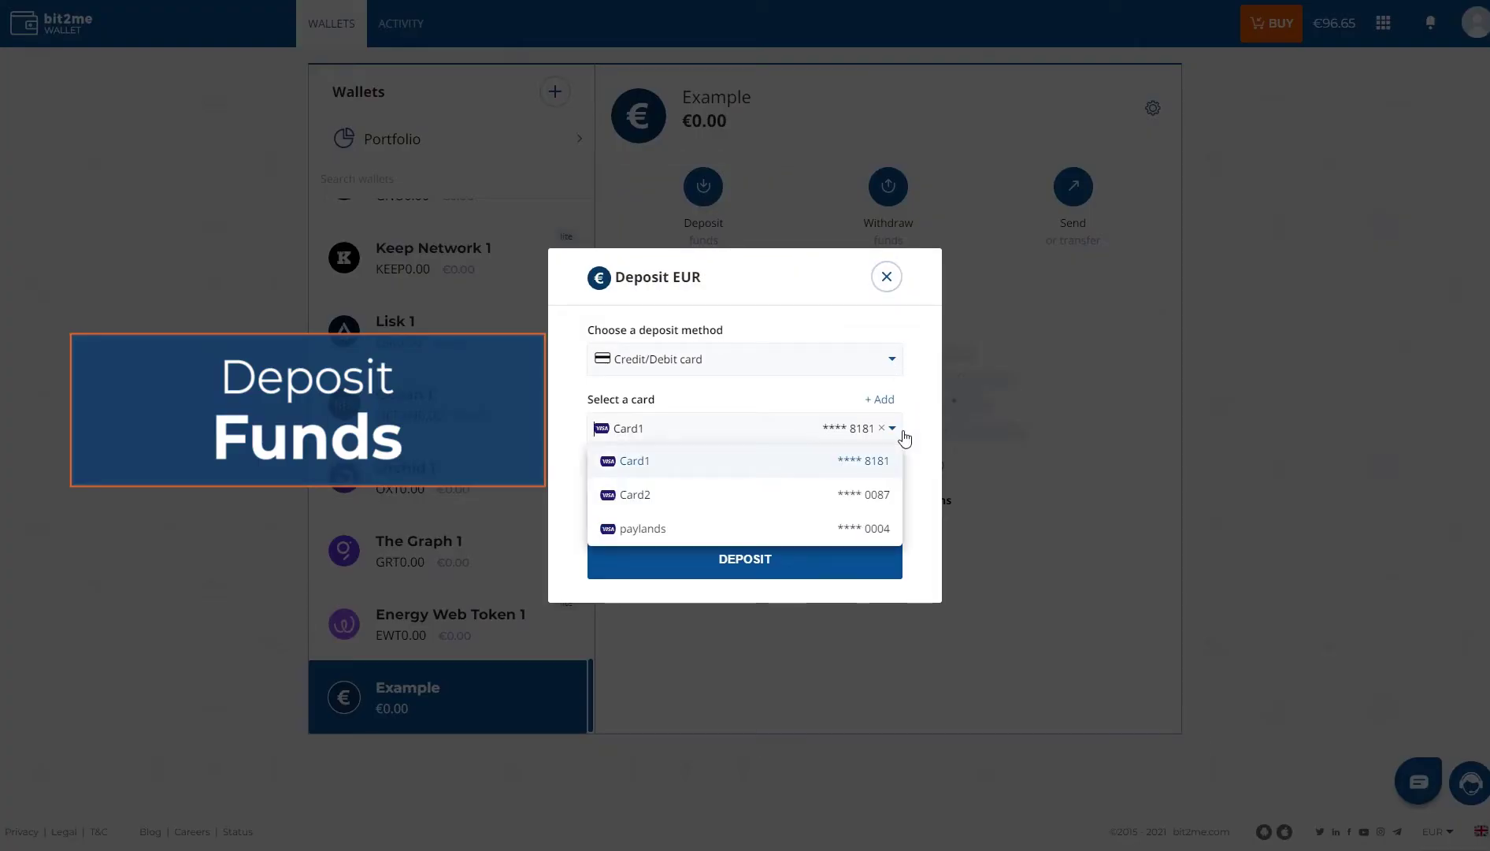
{"action": "left_click", "coordinate": [806, 533]}
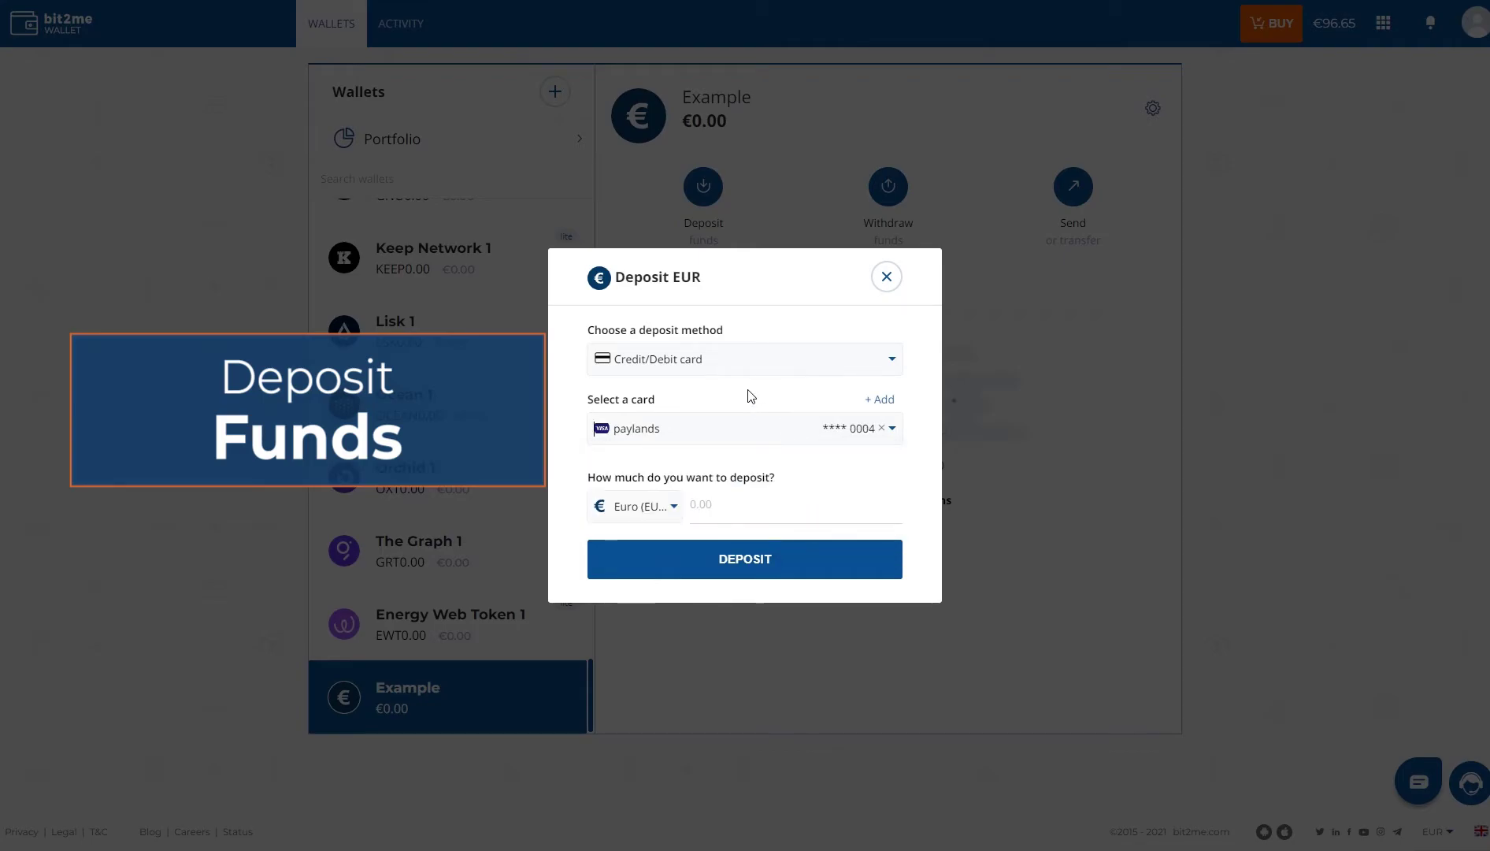
{"action": "left_click", "coordinate": [884, 360]}
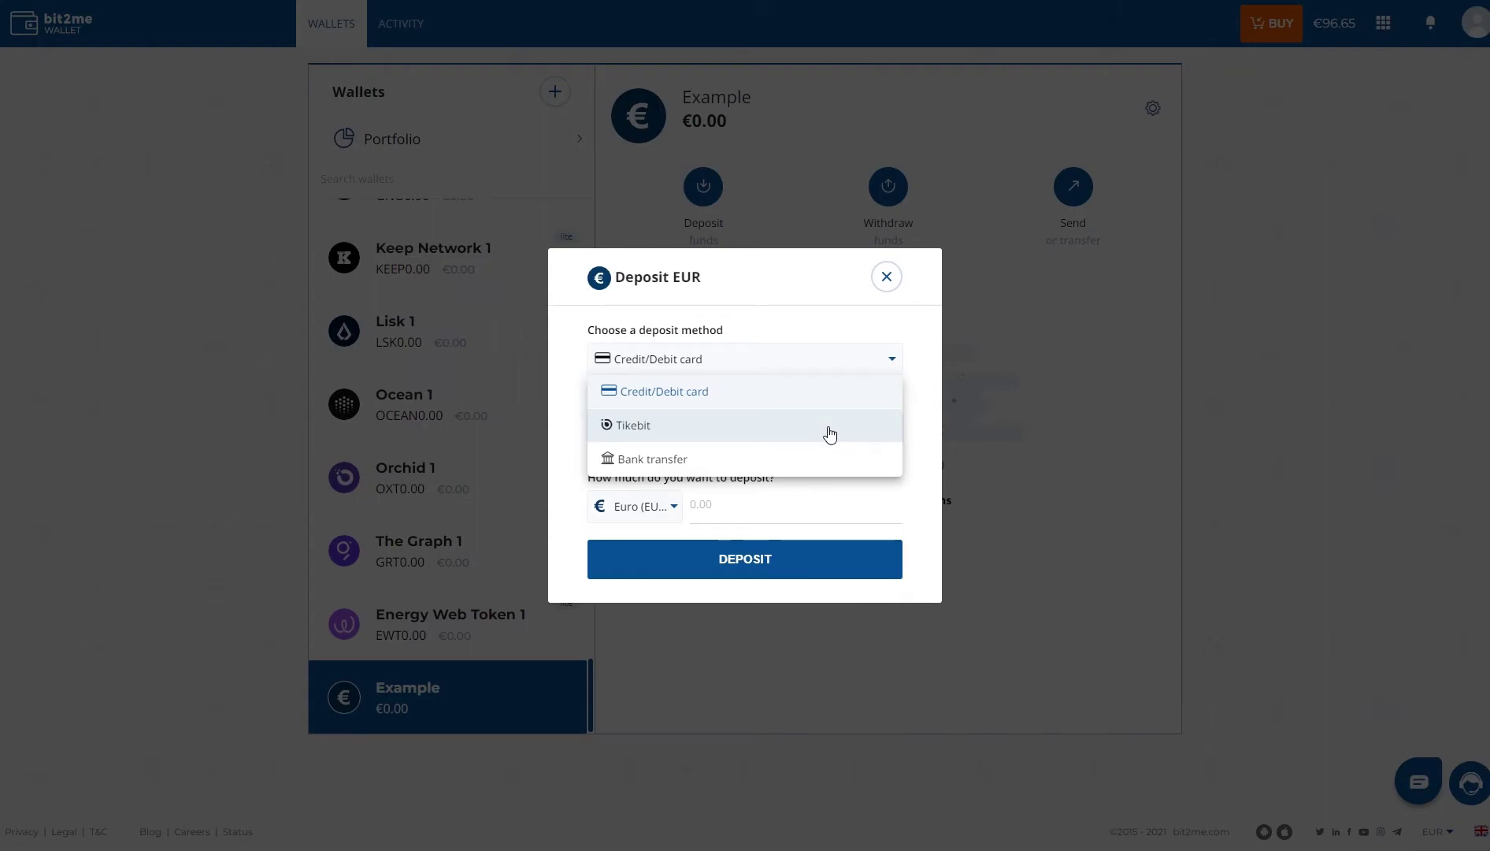
View the Bank transfer deposit instructions, then return to the Credit/Debit card method
{"action": "left_click", "coordinate": [824, 461]}
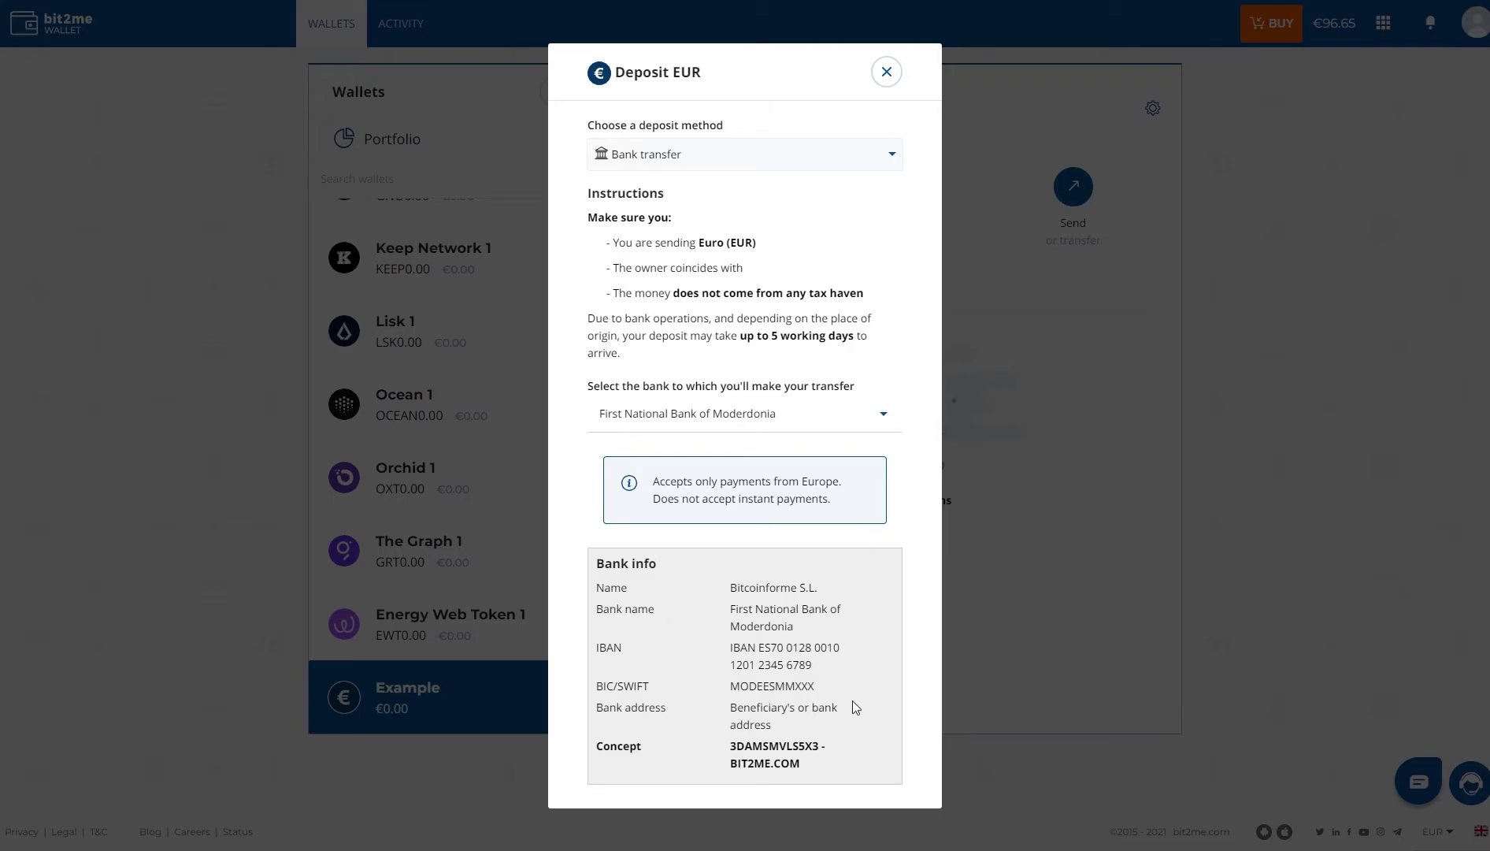
{"action": "left_click", "coordinate": [900, 168]}
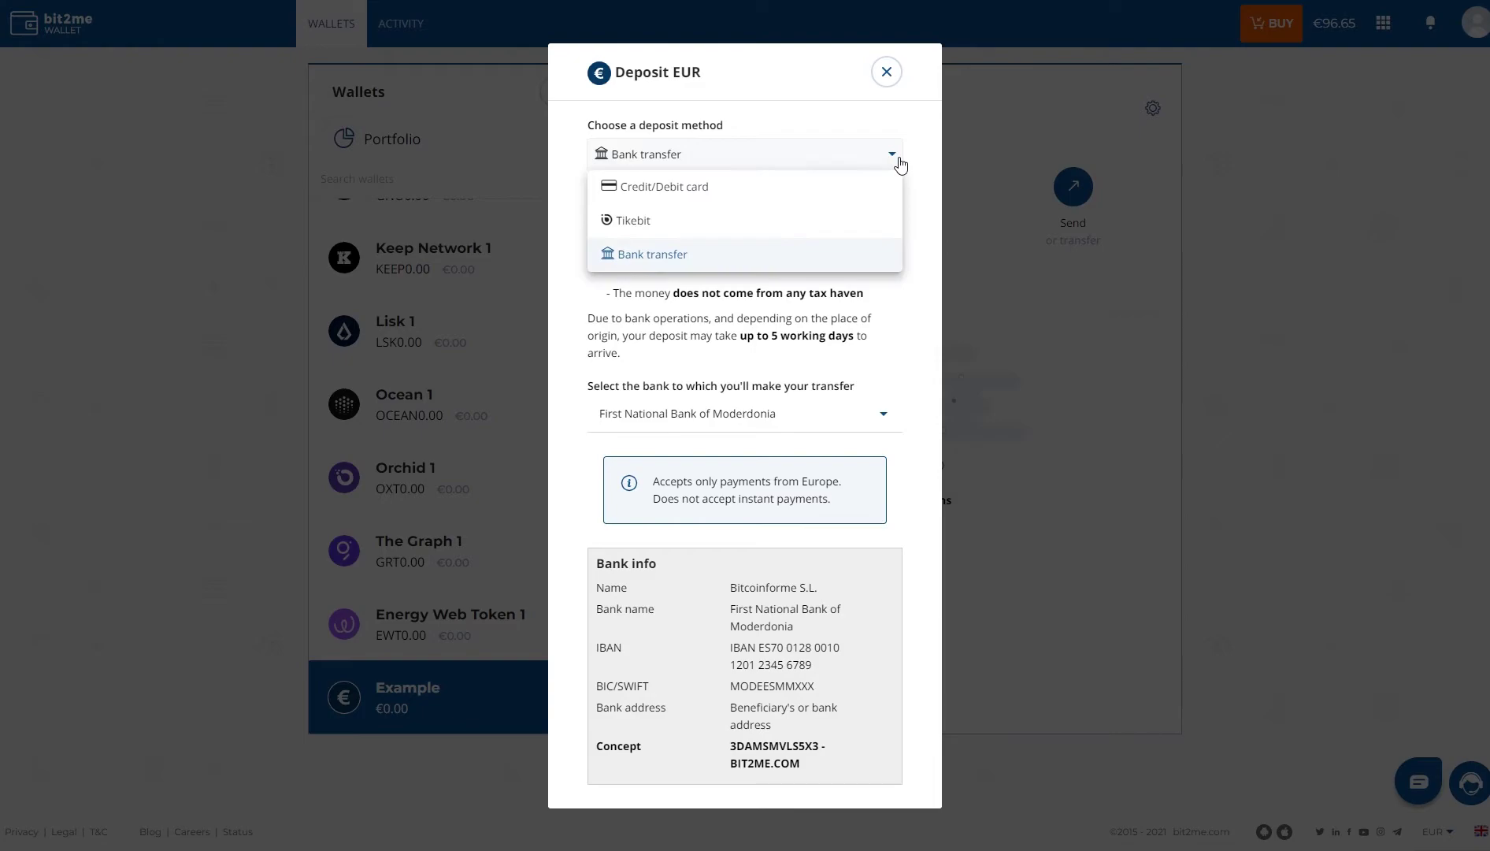
{"action": "left_click", "coordinate": [862, 186]}
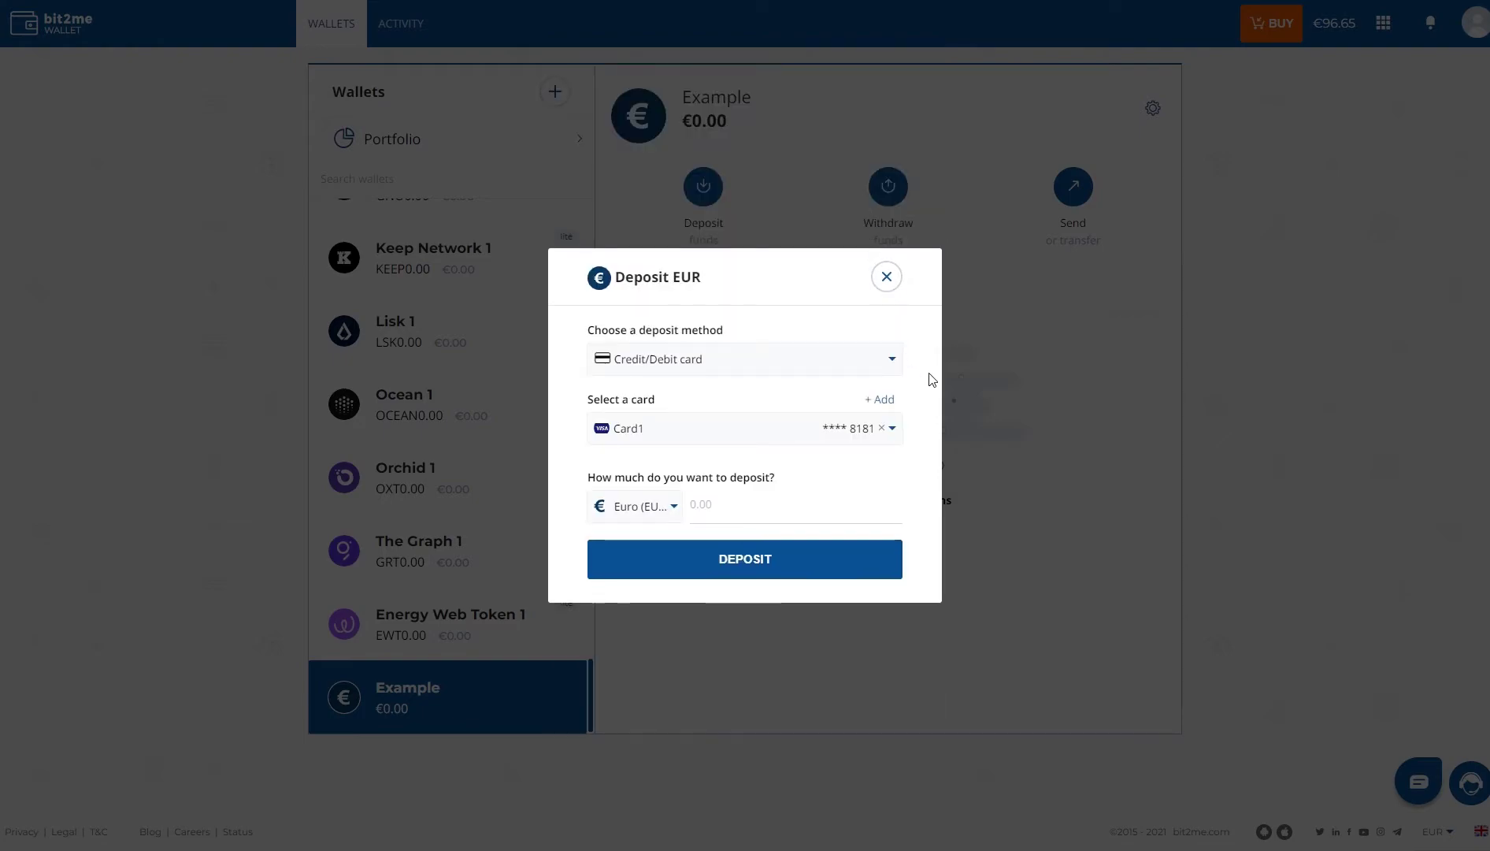
Deposit €100 from the paylands card and accept the deposit summary
{"action": "left_click", "coordinate": [894, 433]}
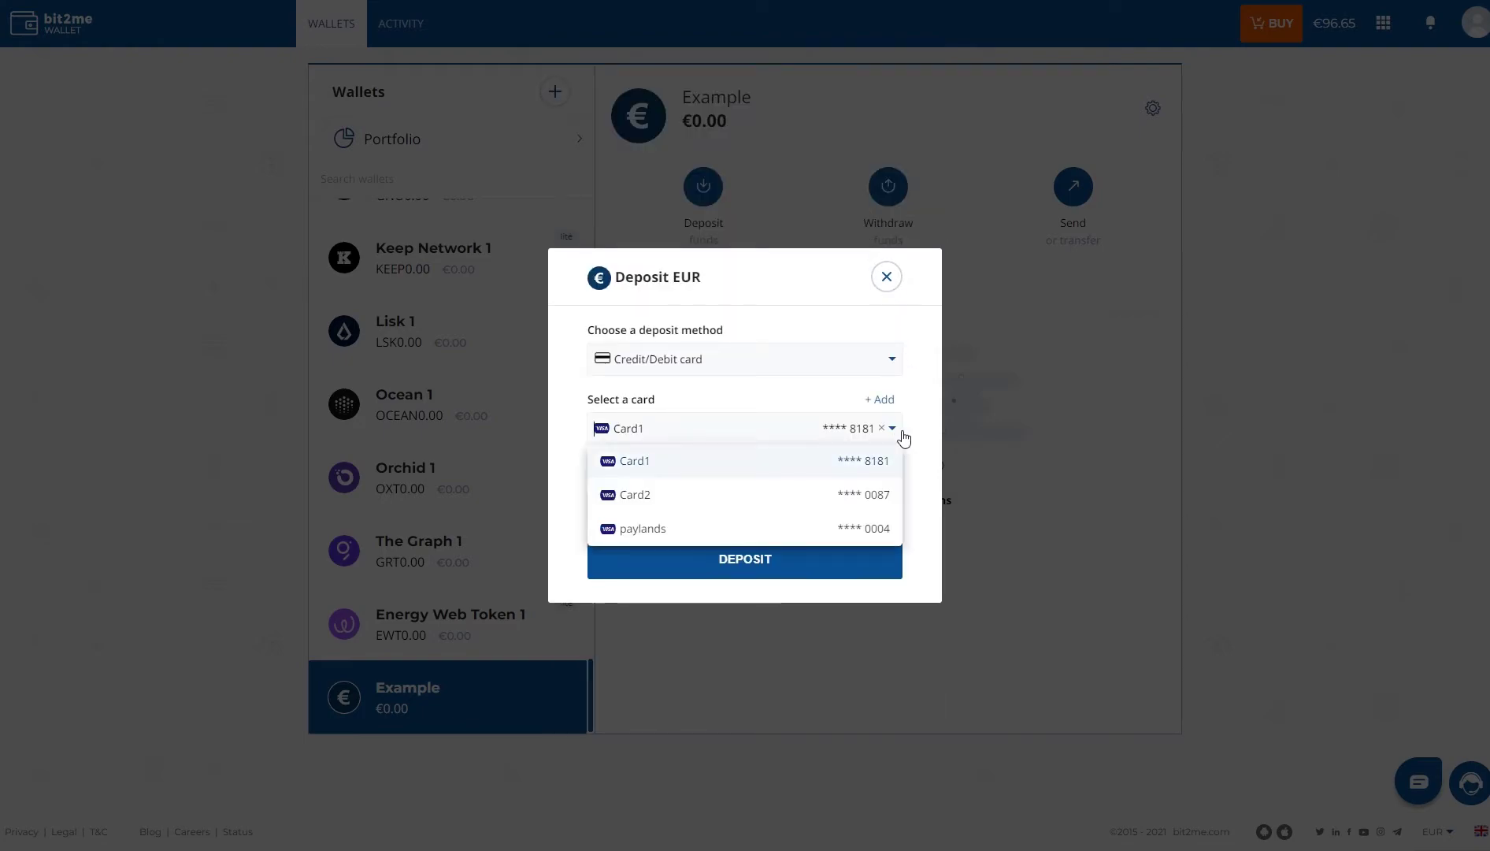
{"action": "left_click", "coordinate": [752, 528]}
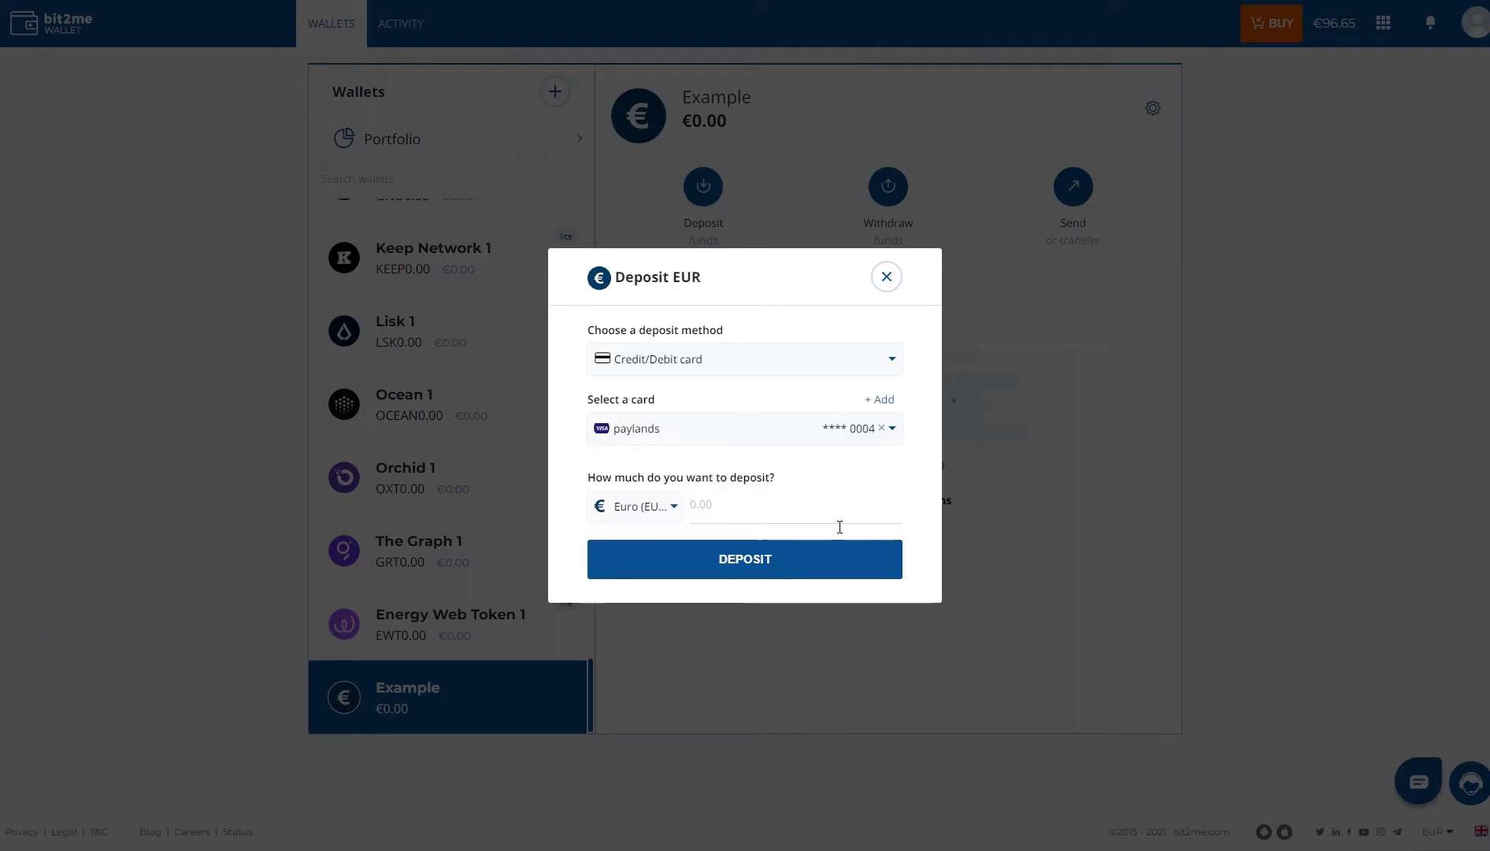
{"action": "left_click", "coordinate": [824, 524]}
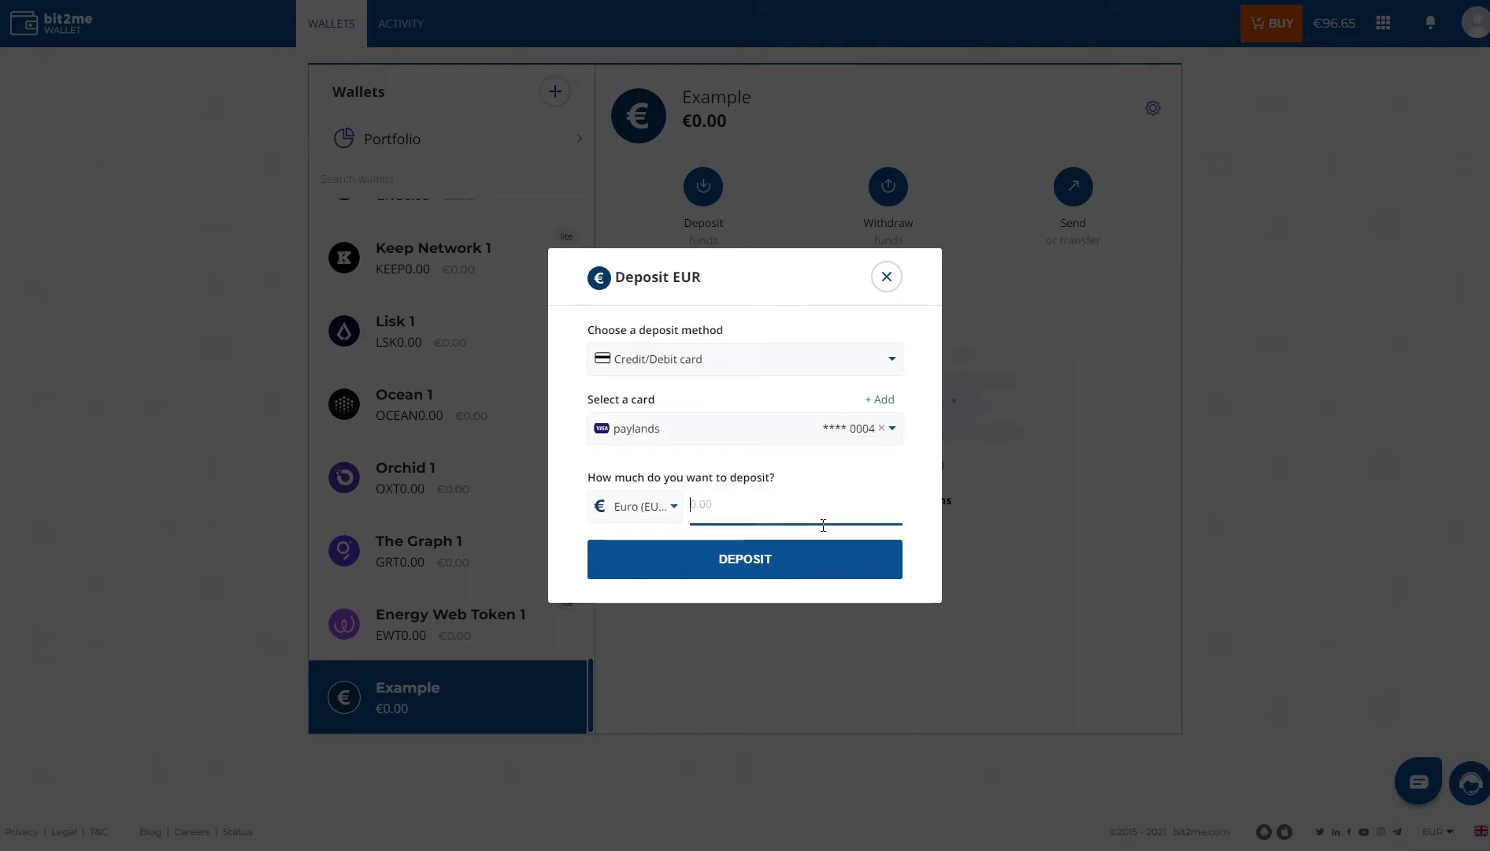
{"action": "type", "text": "100"}
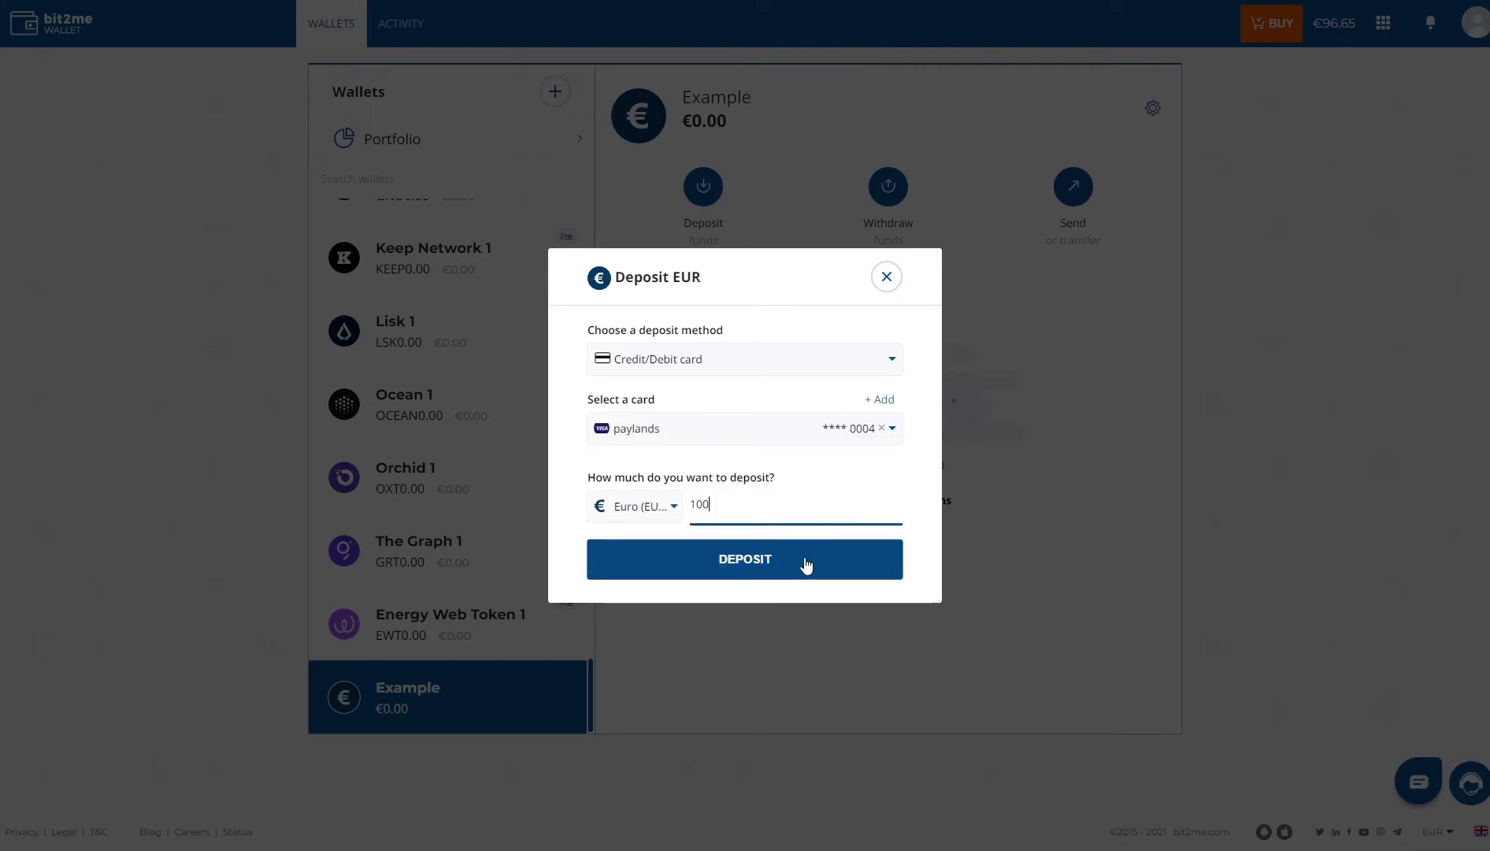
{"action": "left_click", "coordinate": [802, 565]}
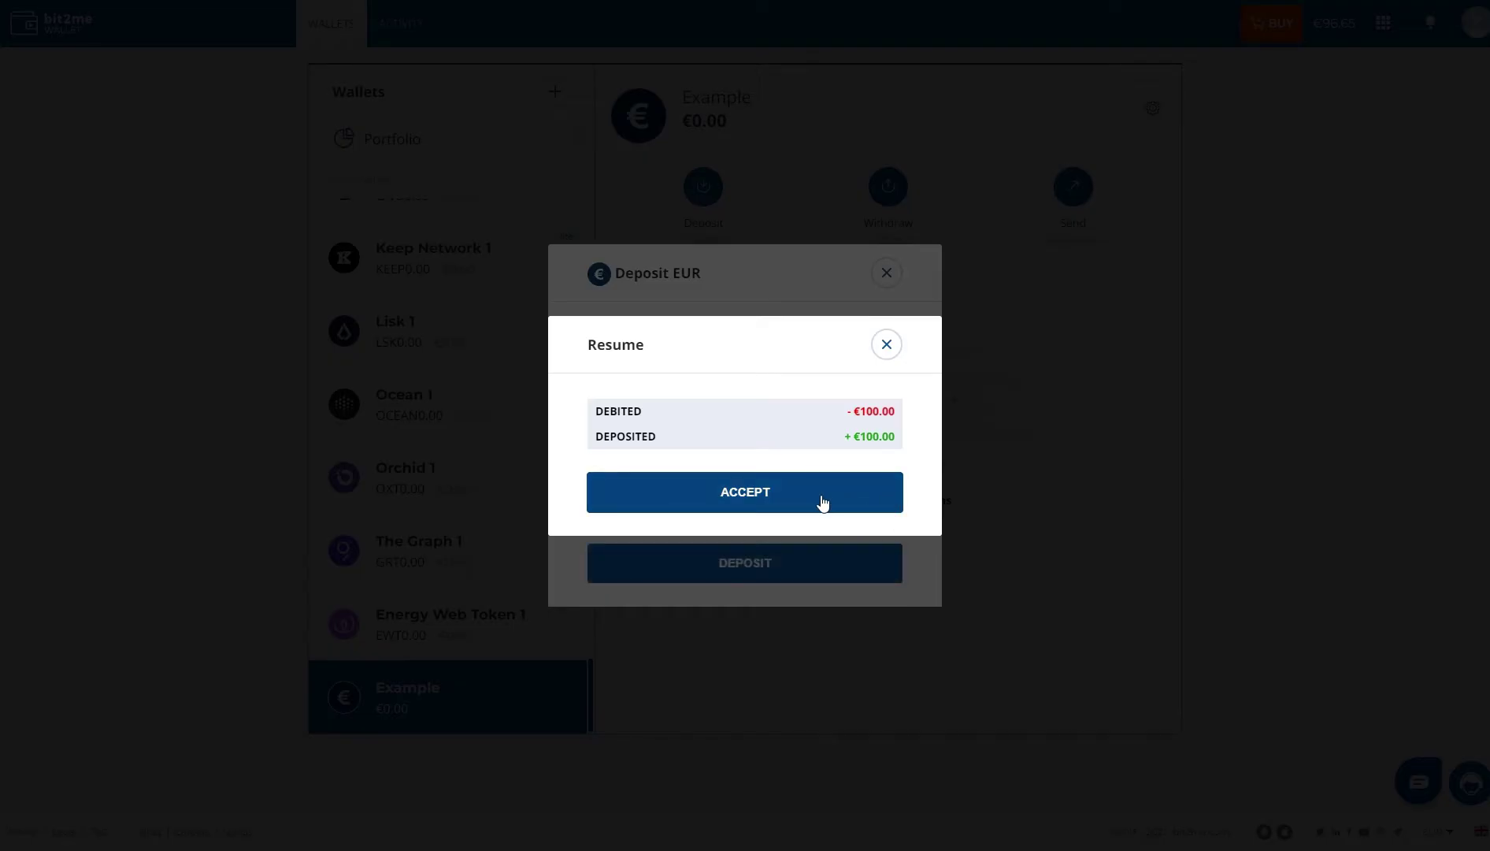
{"action": "left_click", "coordinate": [823, 502]}
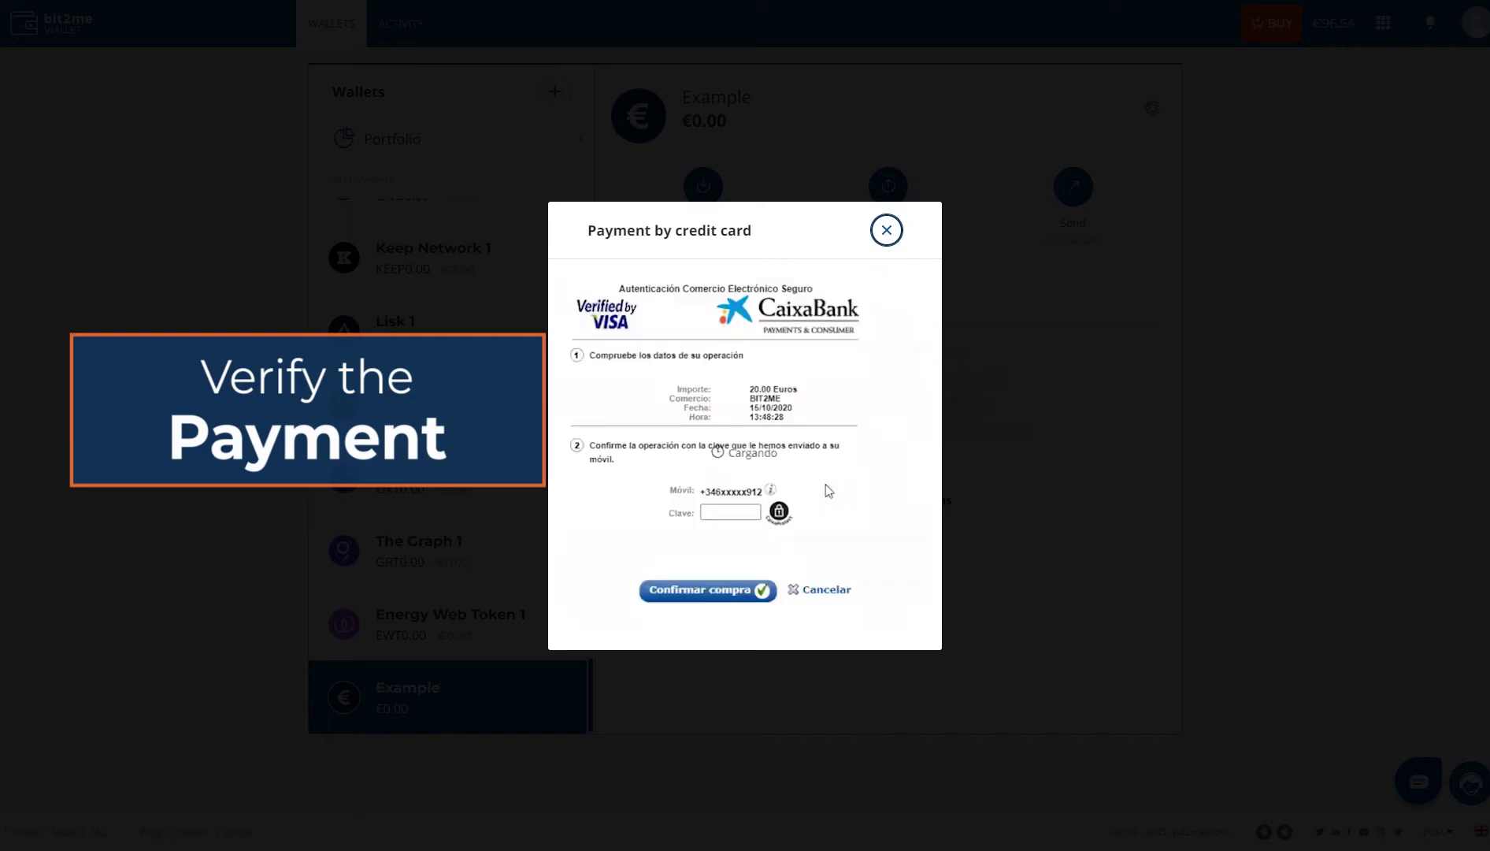
Enter the SMS verification code in the bank's Clave field
{"action": "left_click", "coordinate": [731, 512]}
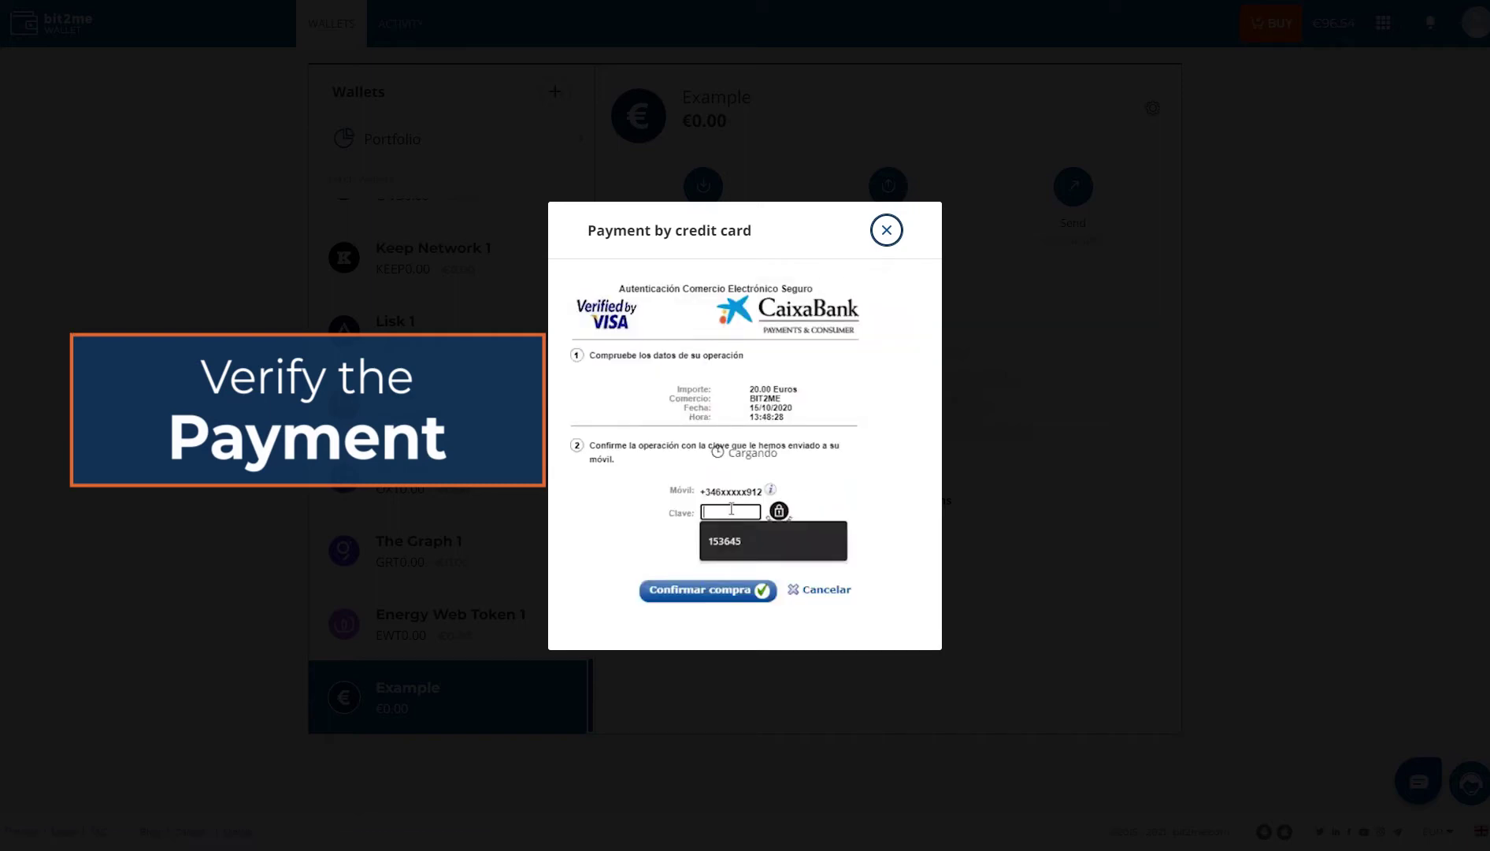
{"action": "type", "text": "19"}
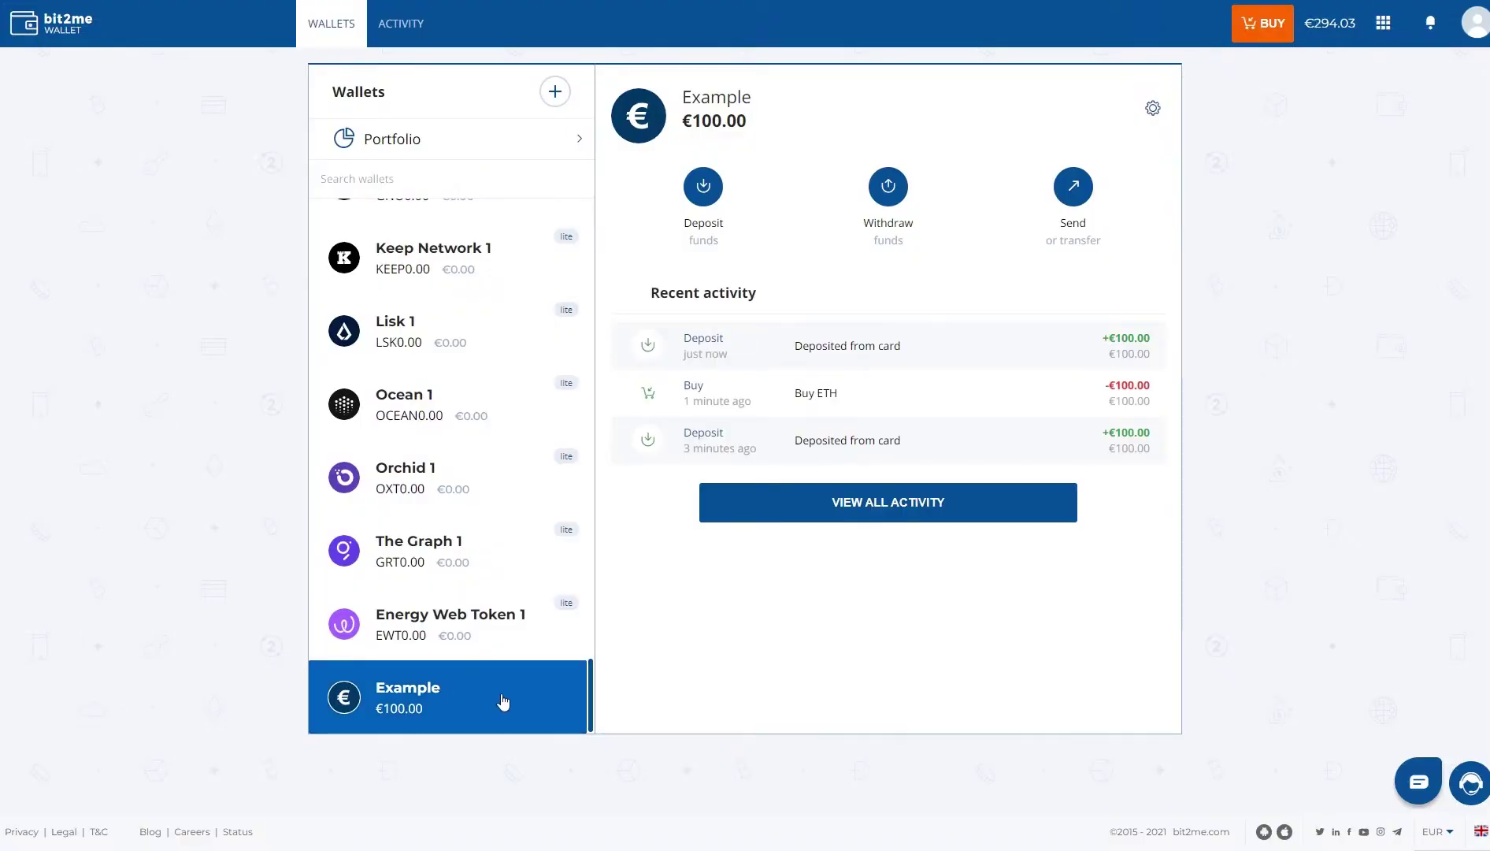
Check Example's €100.00 balance, then begin a new wallet with Bitcoin (BTC) preselected
{"action": "scroll", "coordinate": [556, 534], "scroll_direction": "up", "scroll_amount": 10}
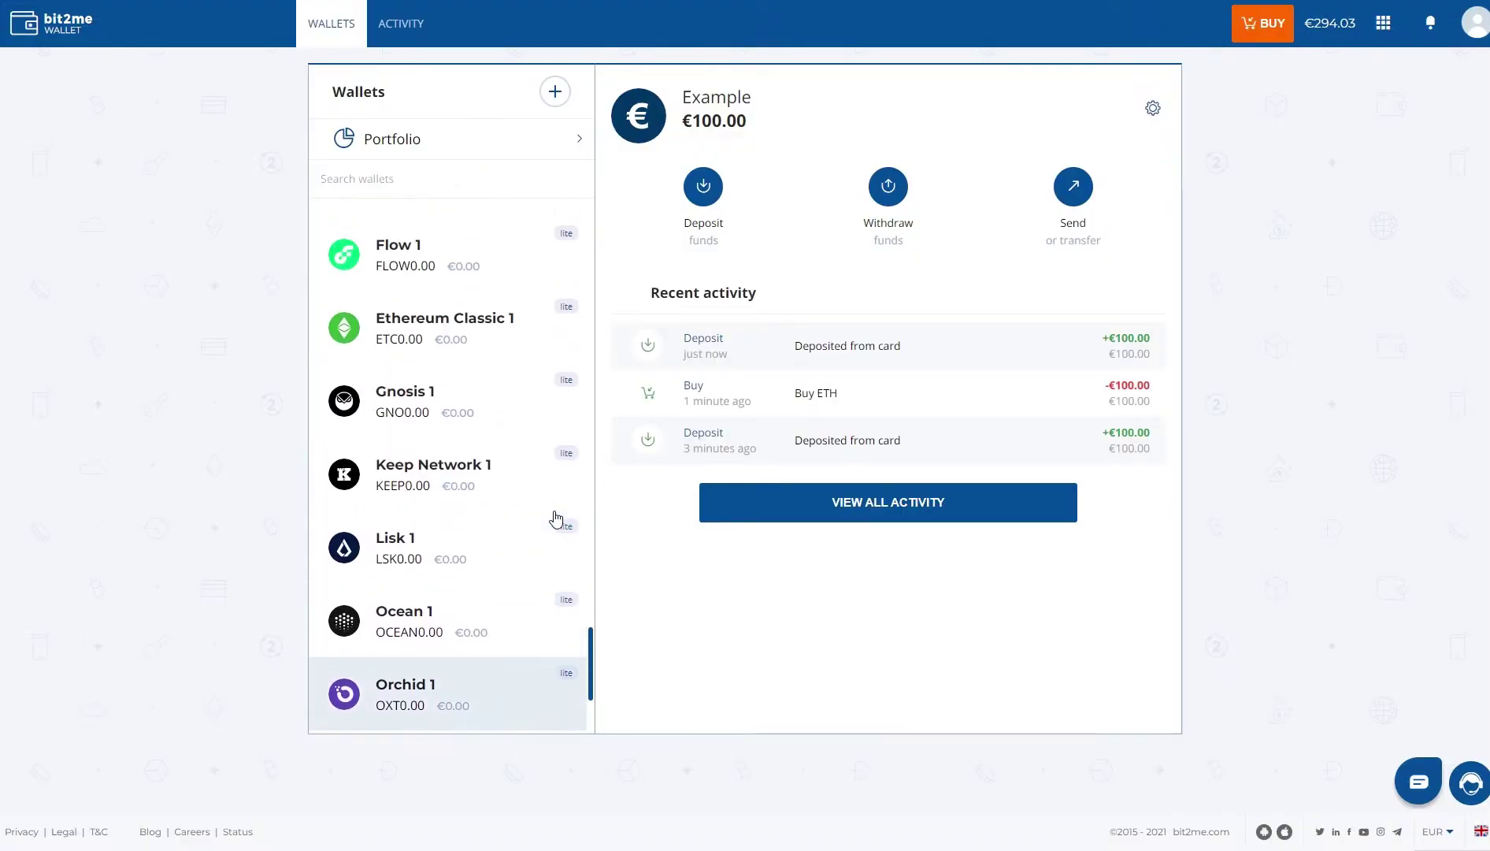
{"action": "scroll", "coordinate": [562, 545], "scroll_direction": "up", "scroll_amount": 15}
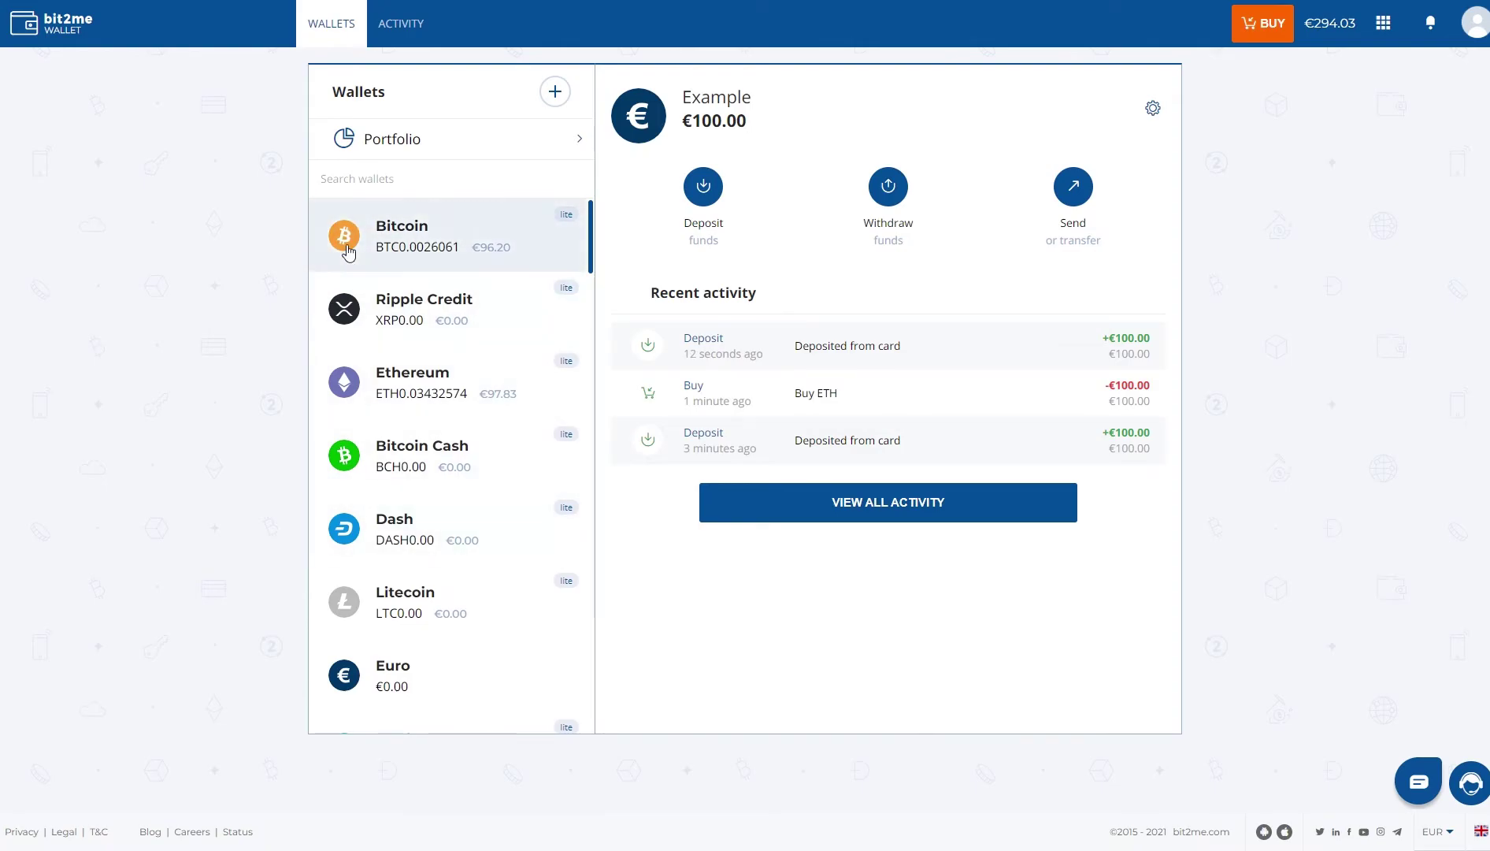
{"action": "left_click", "coordinate": [556, 93]}
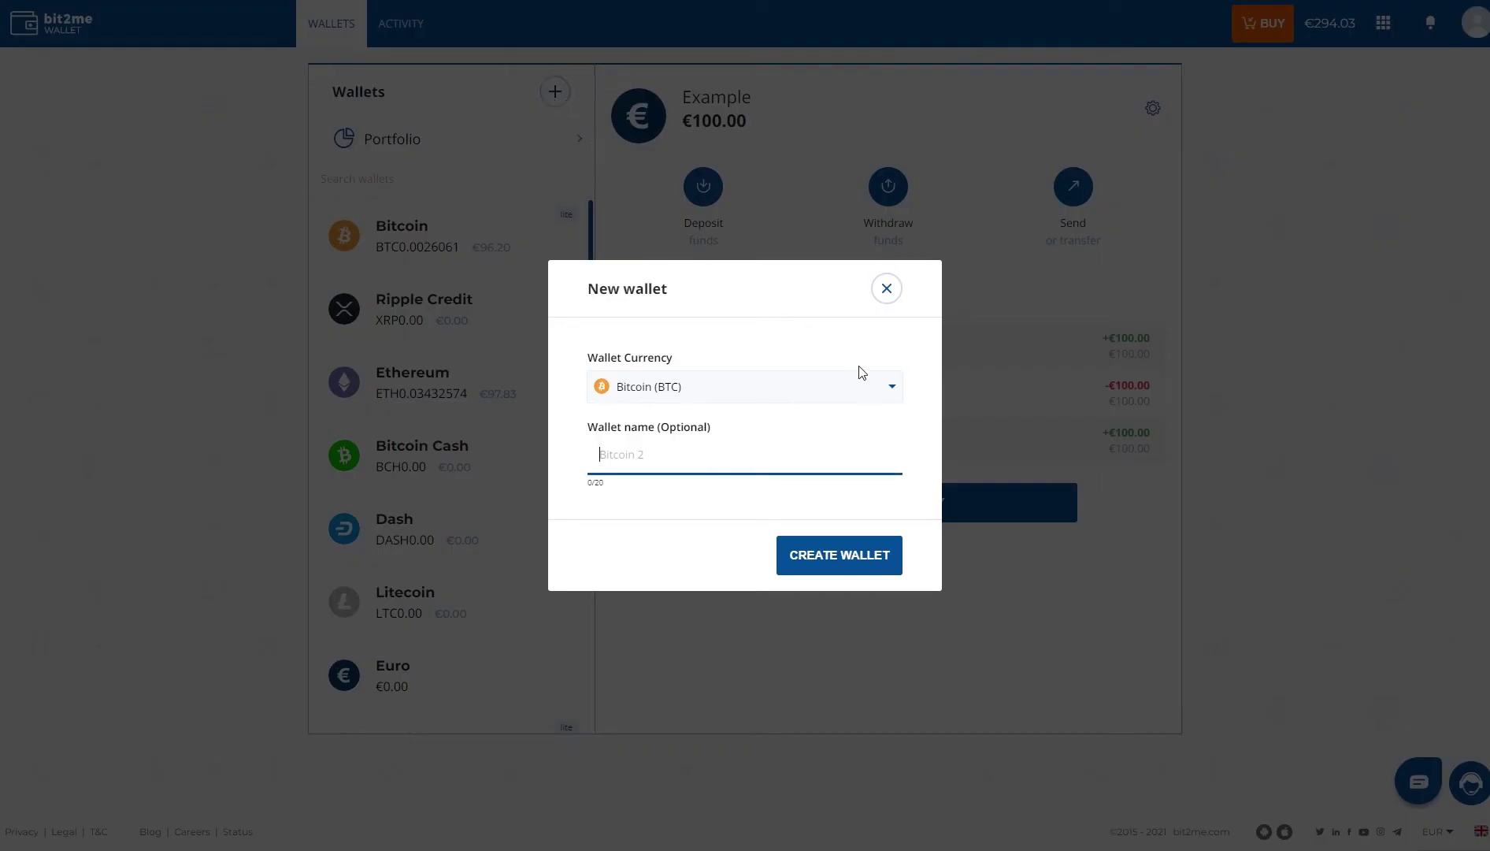
Name the new Bitcoin wallet 'Test' and create it
{"action": "left_click", "coordinate": [772, 474]}
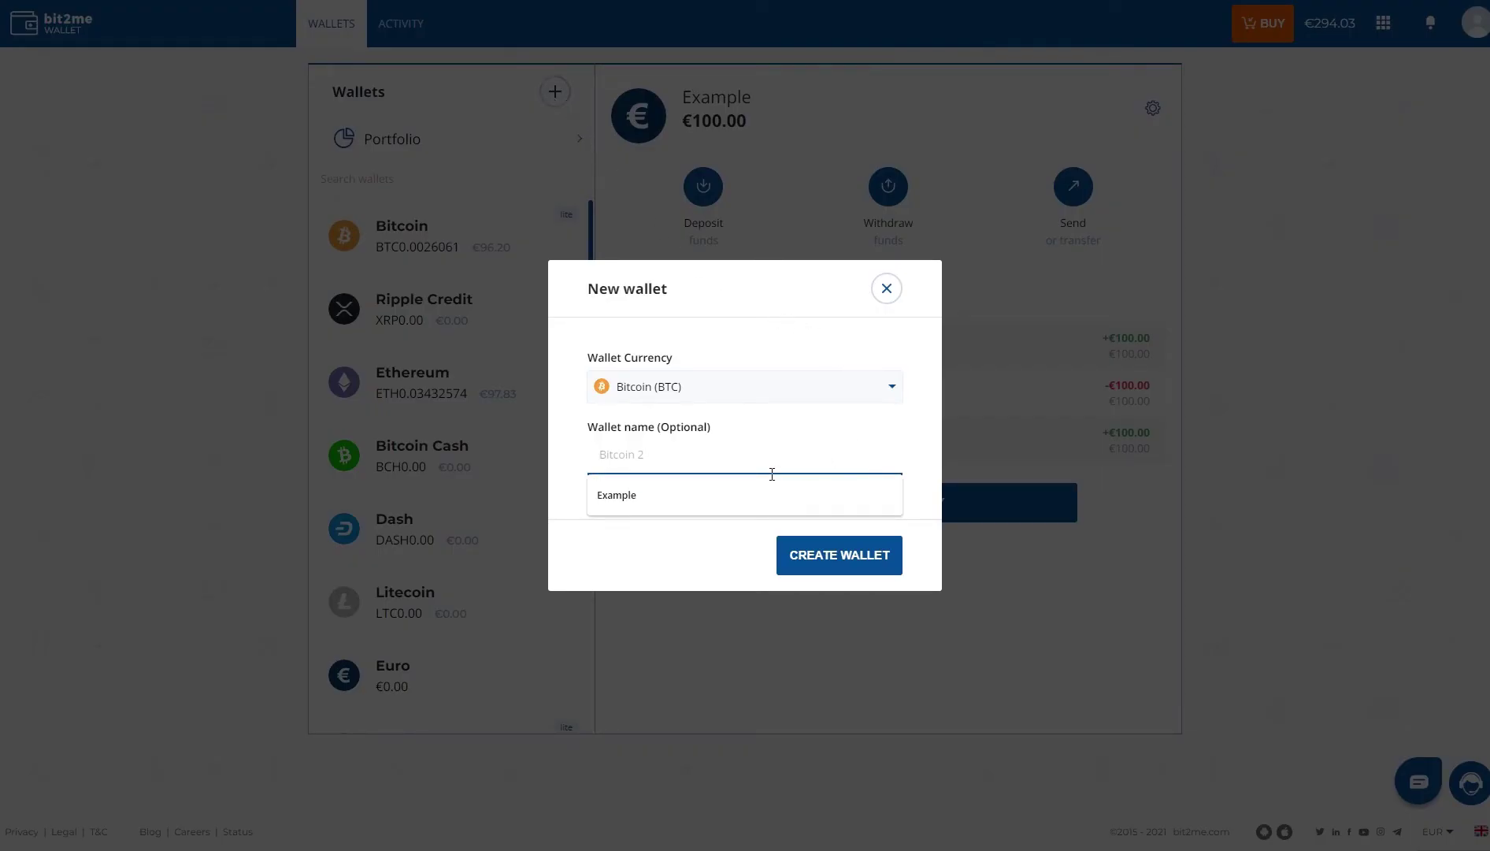
{"action": "type", "text": "Test"}
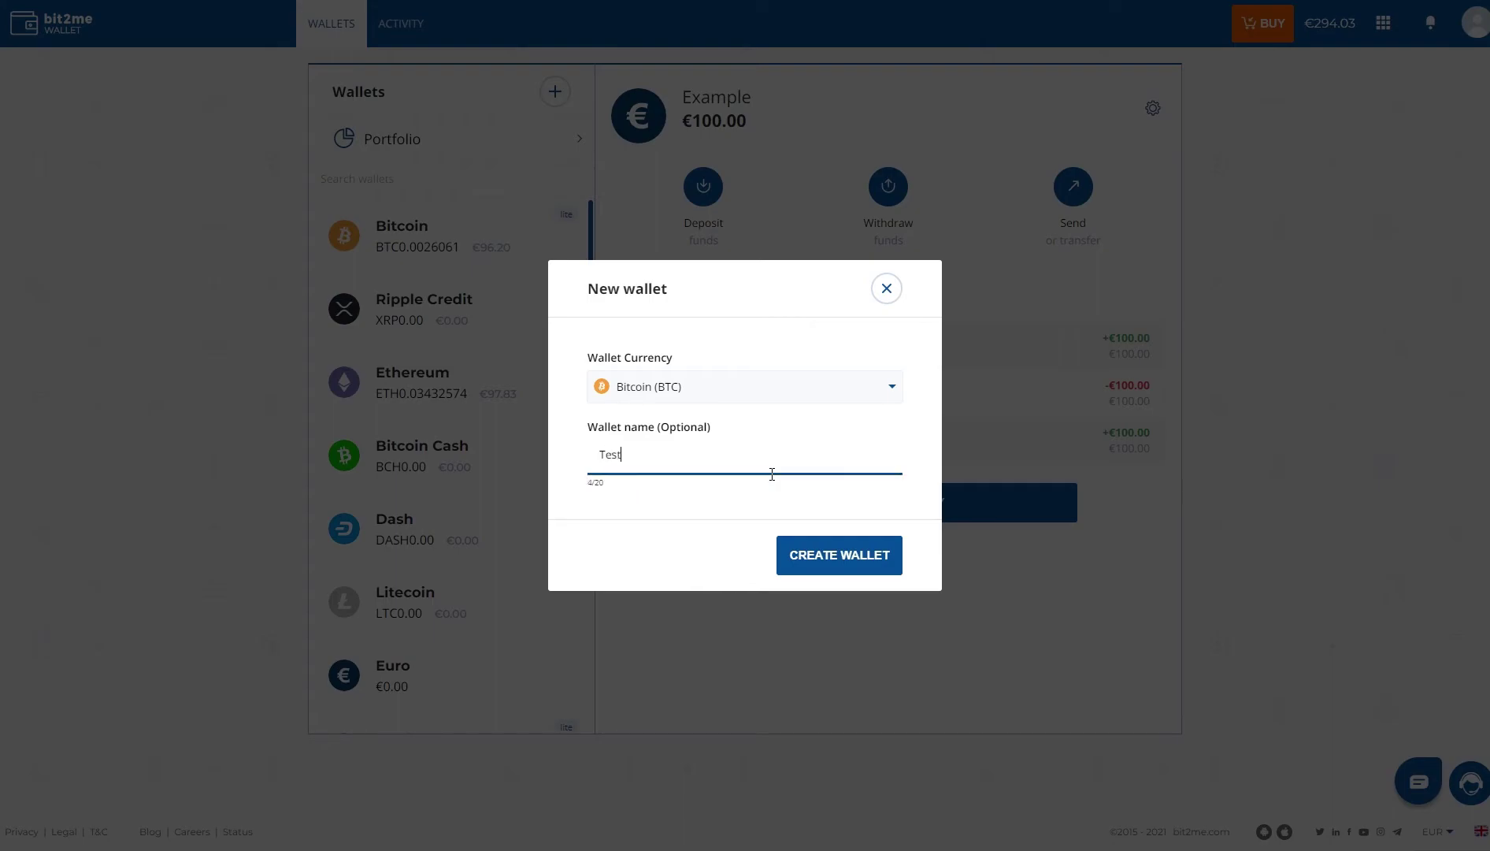
{"action": "left_click", "coordinate": [872, 567]}
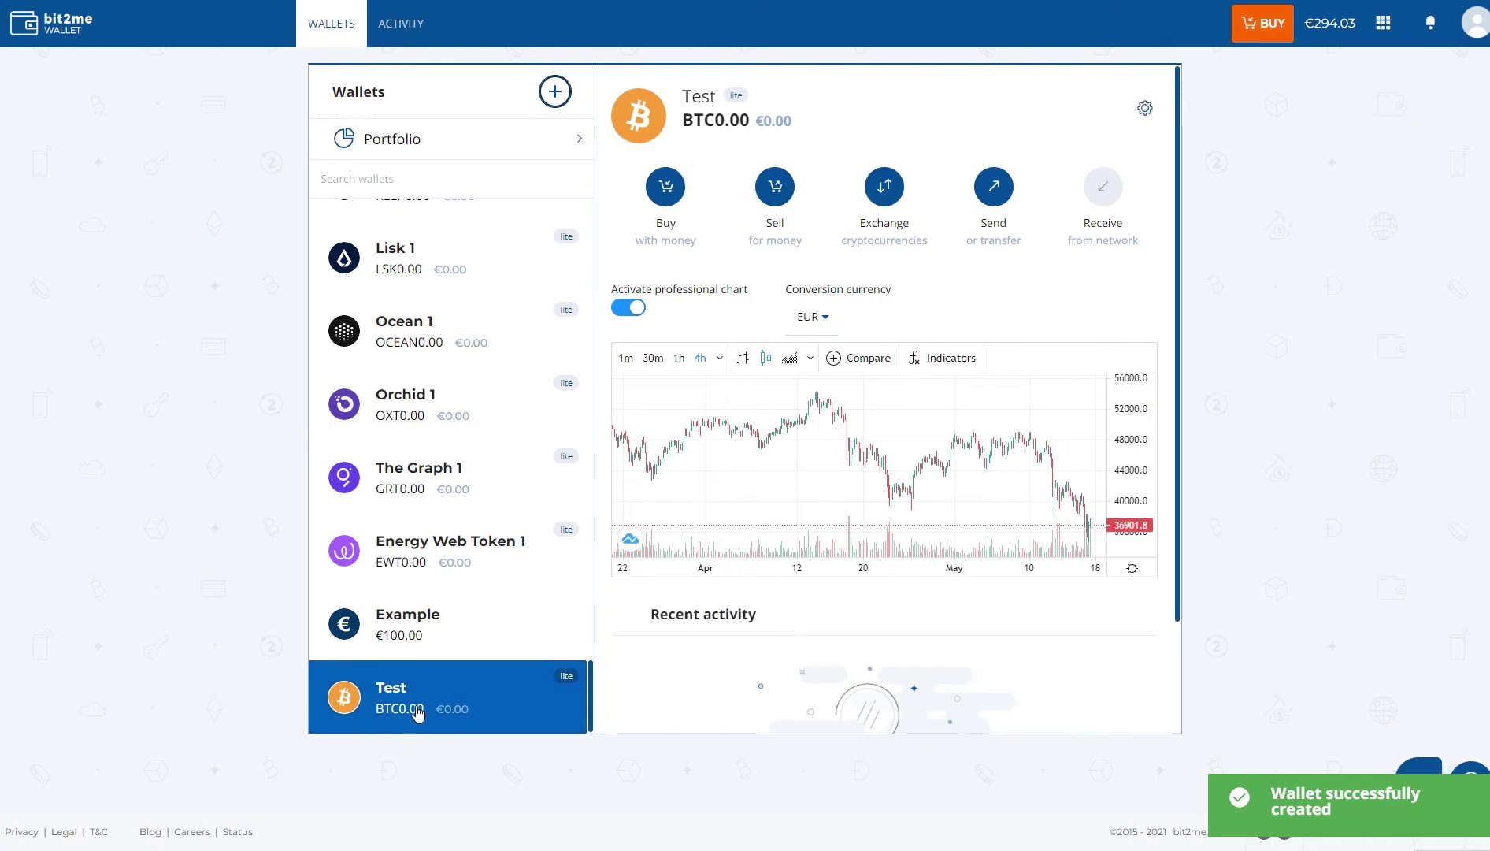
Enter a €100 BTC buy paid by Euro account from the Example wallet
{"action": "left_click", "coordinate": [682, 188]}
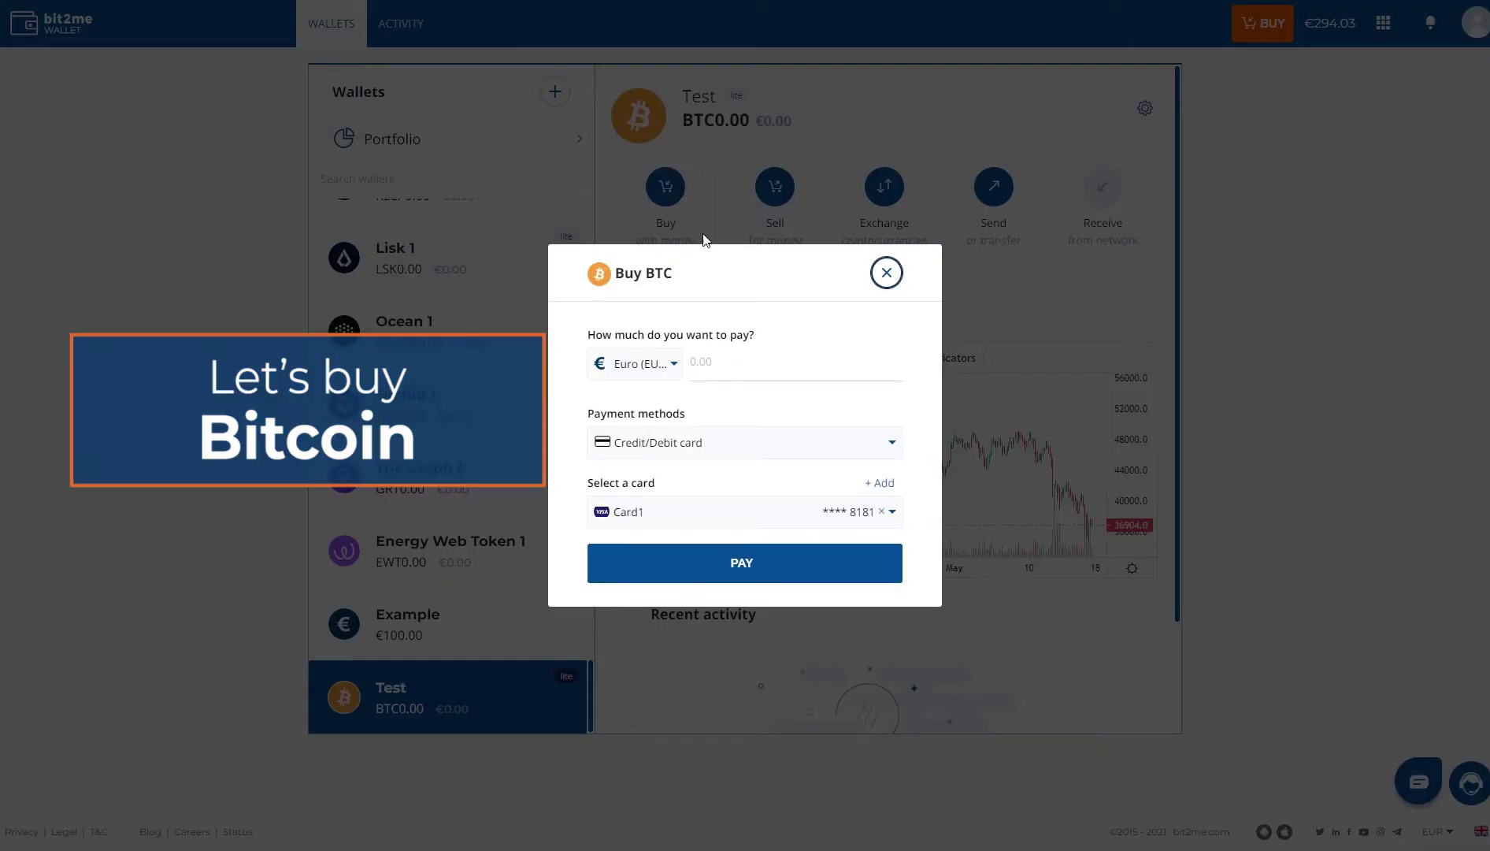
{"action": "left_click", "coordinate": [804, 376]}
{"action": "type", "text": "1"}
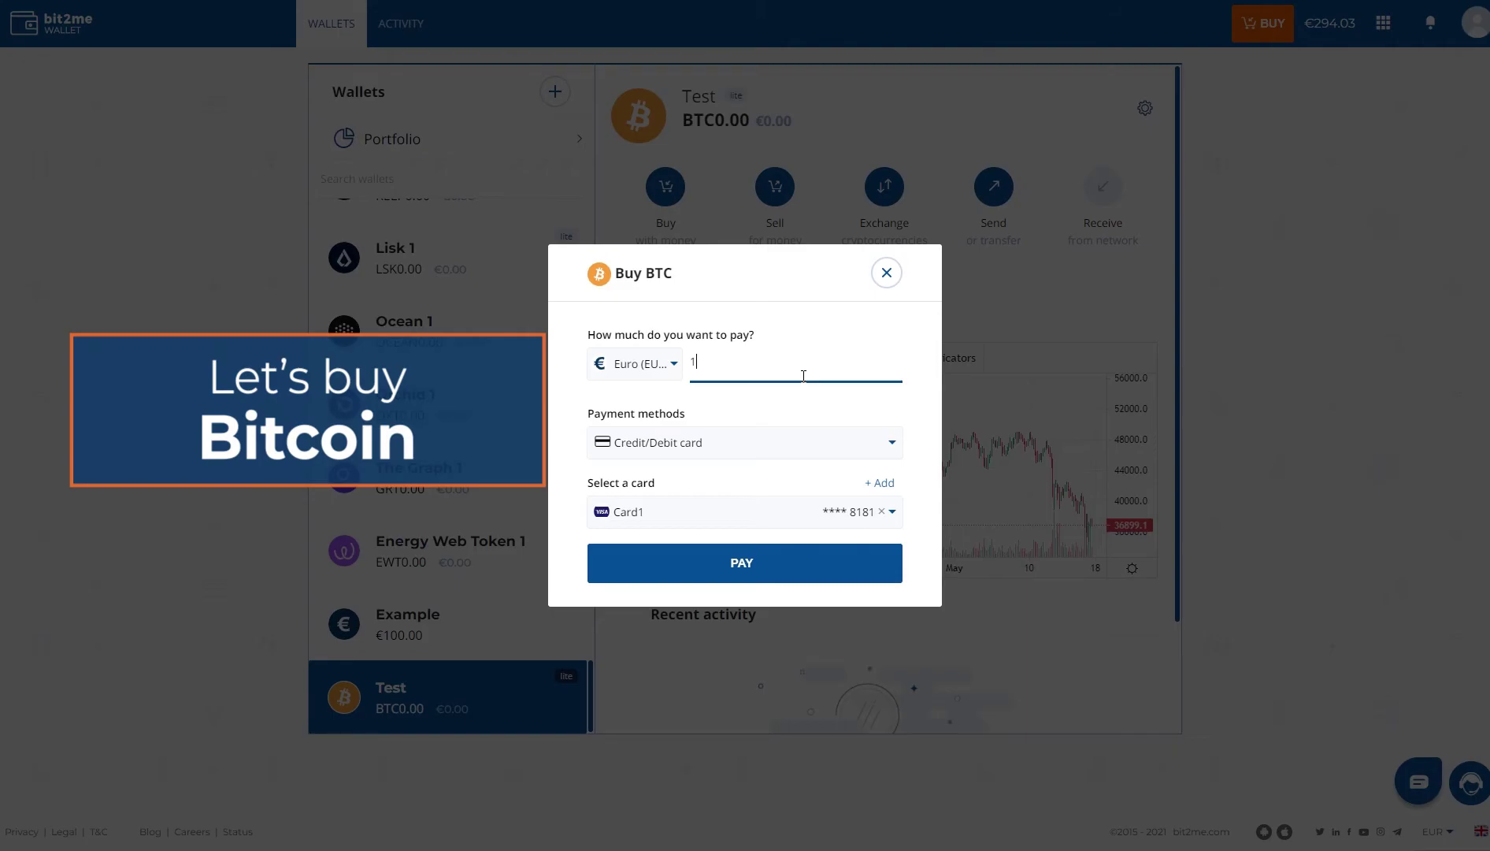
{"action": "type", "text": "00"}
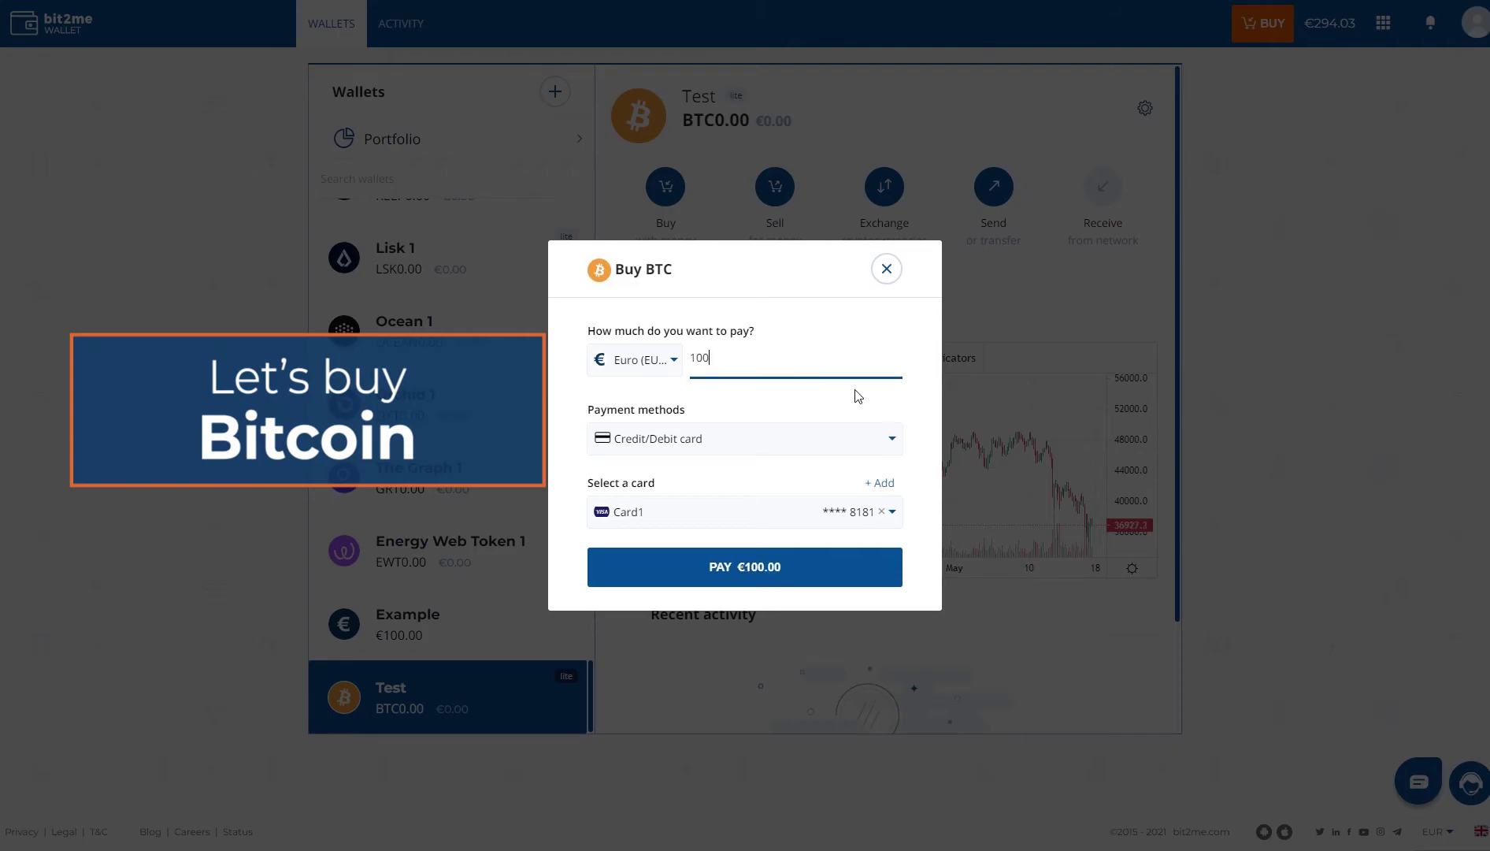
{"action": "left_click", "coordinate": [887, 411]}
{"action": "left_click", "coordinate": [900, 445]}
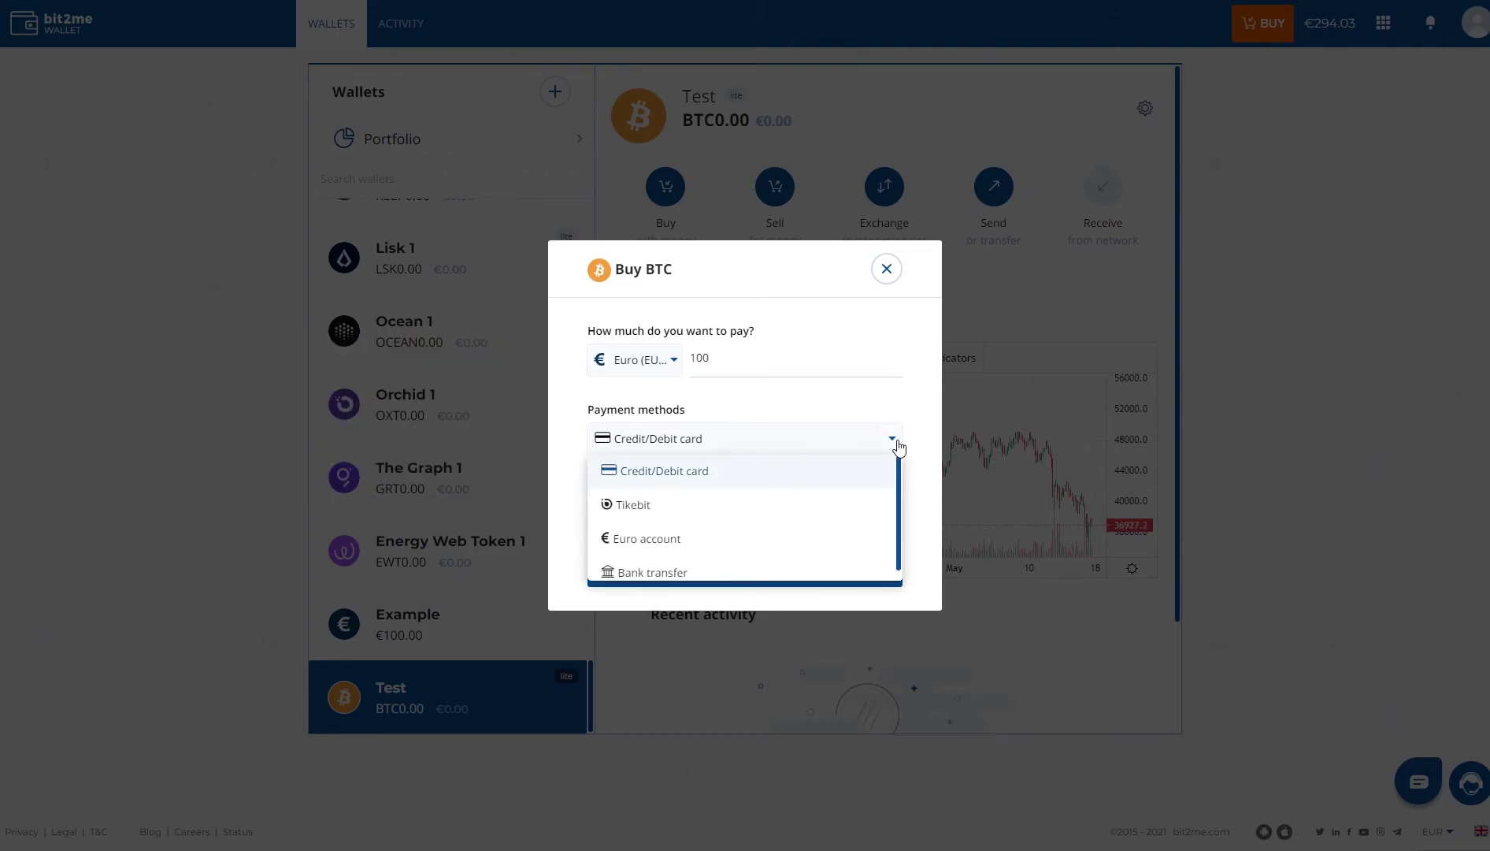
{"action": "left_click", "coordinate": [794, 536]}
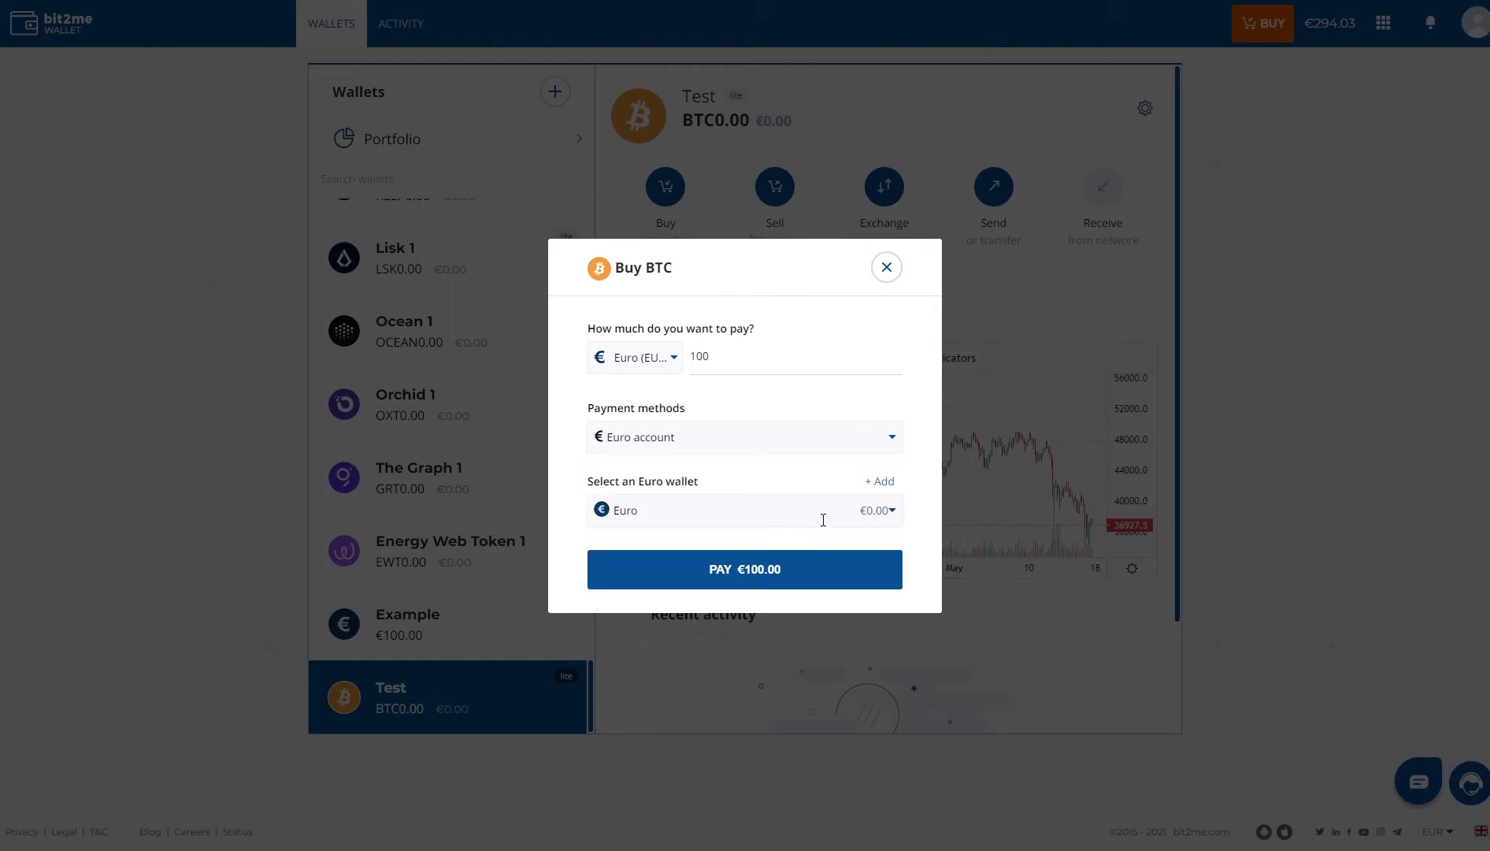
{"action": "left_click", "coordinate": [901, 512]}
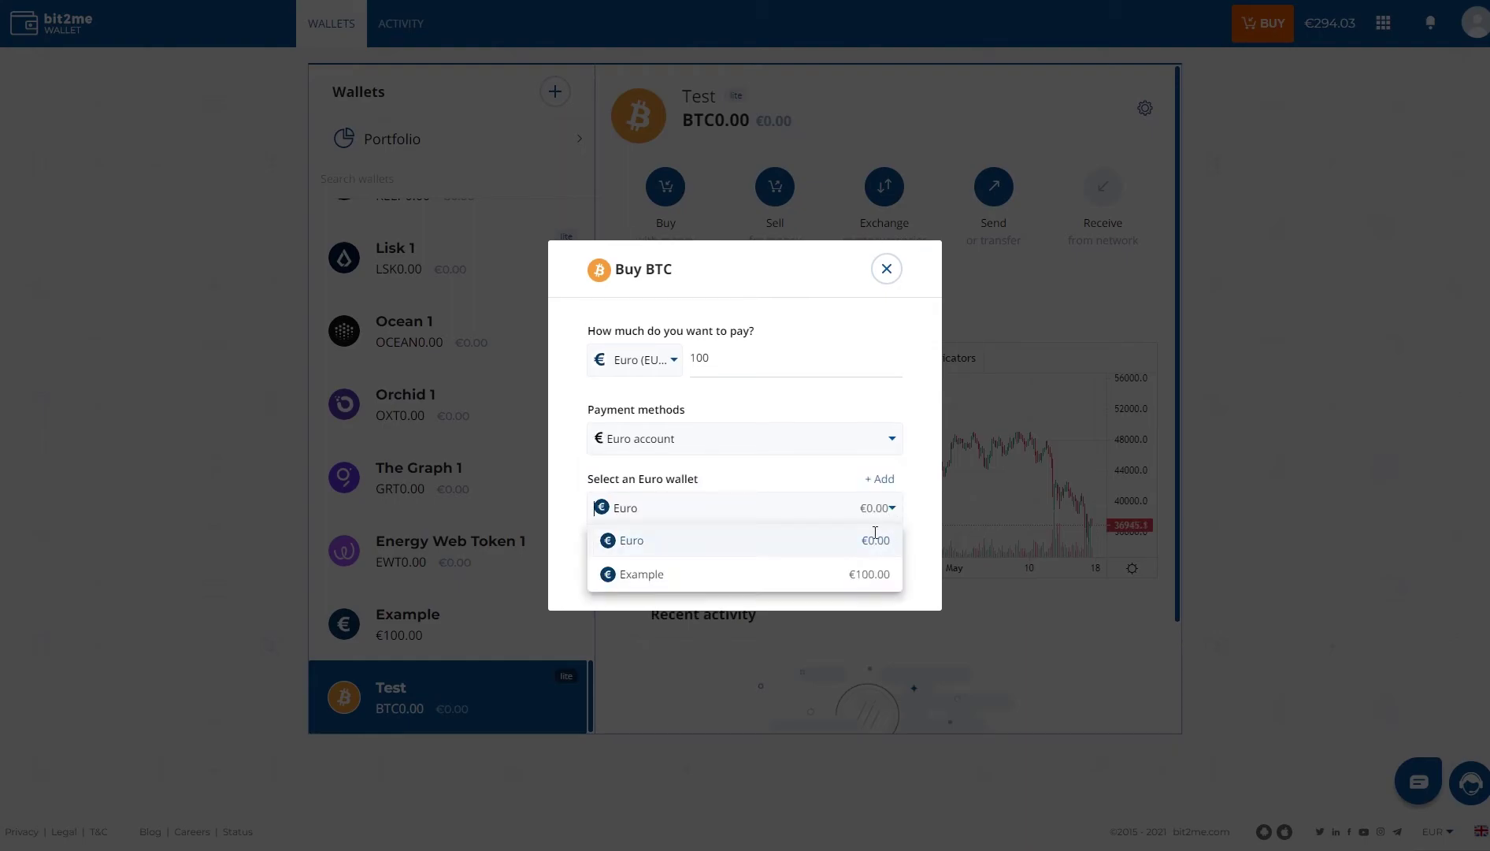
{"action": "left_click", "coordinate": [788, 576]}
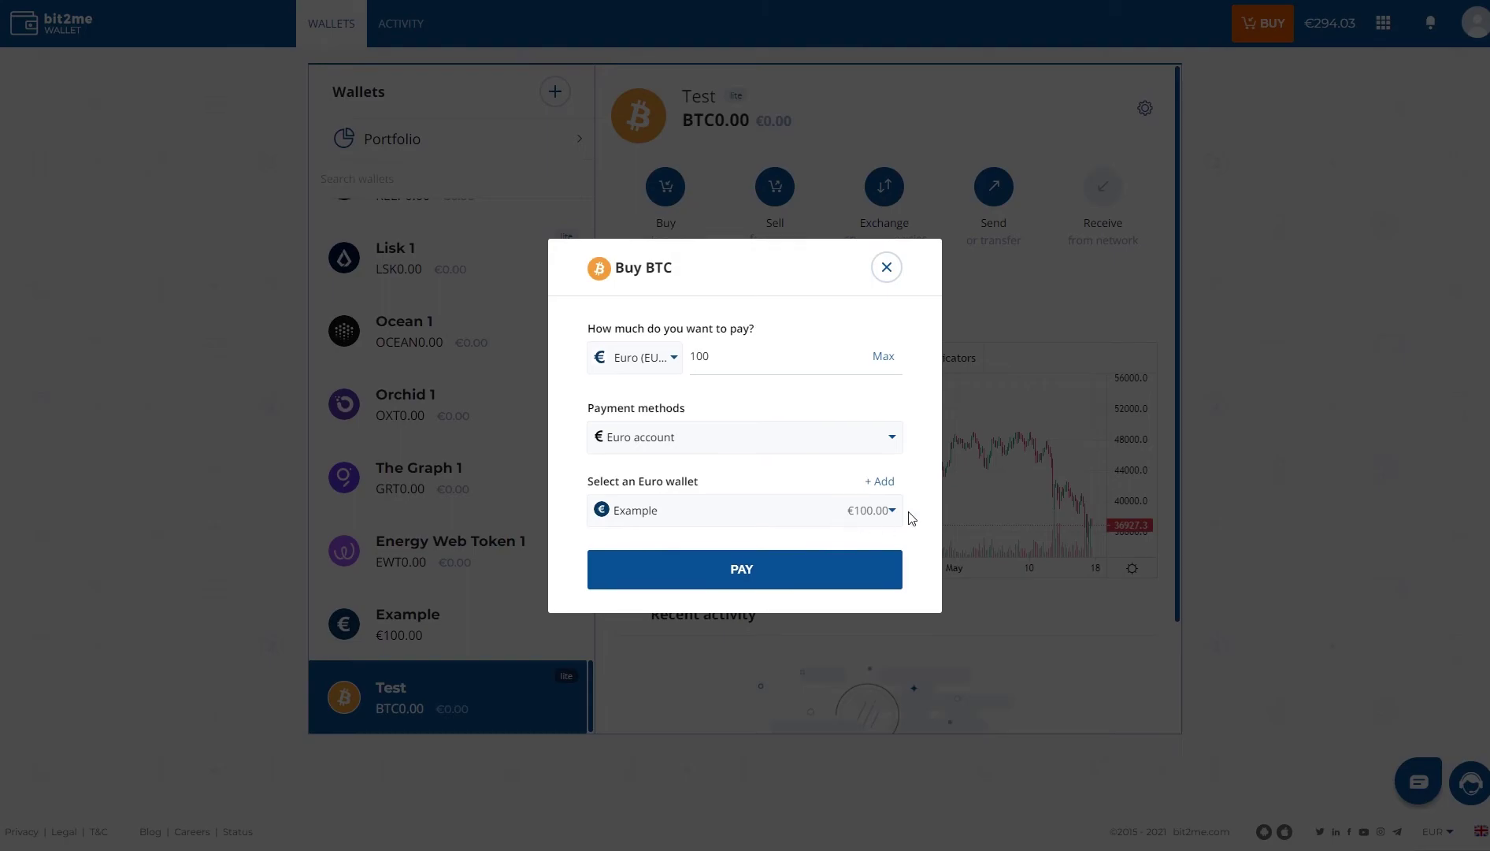
Pay €100.00 and accept the summary, leaving Test with BTC0.0026538 and Example at €0.00
{"action": "left_click", "coordinate": [843, 575]}
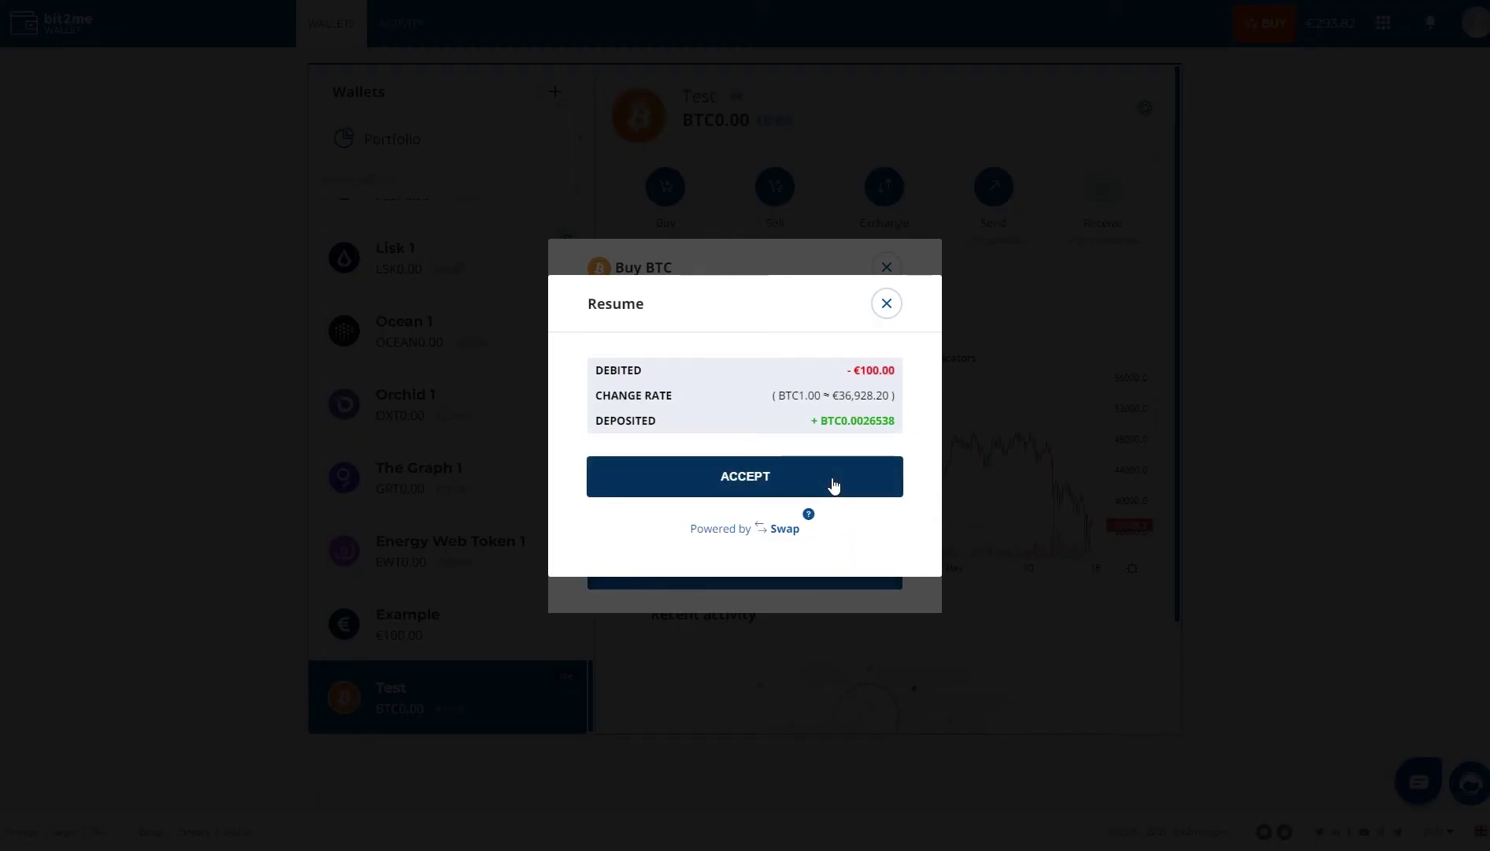
{"action": "left_click", "coordinate": [834, 485]}
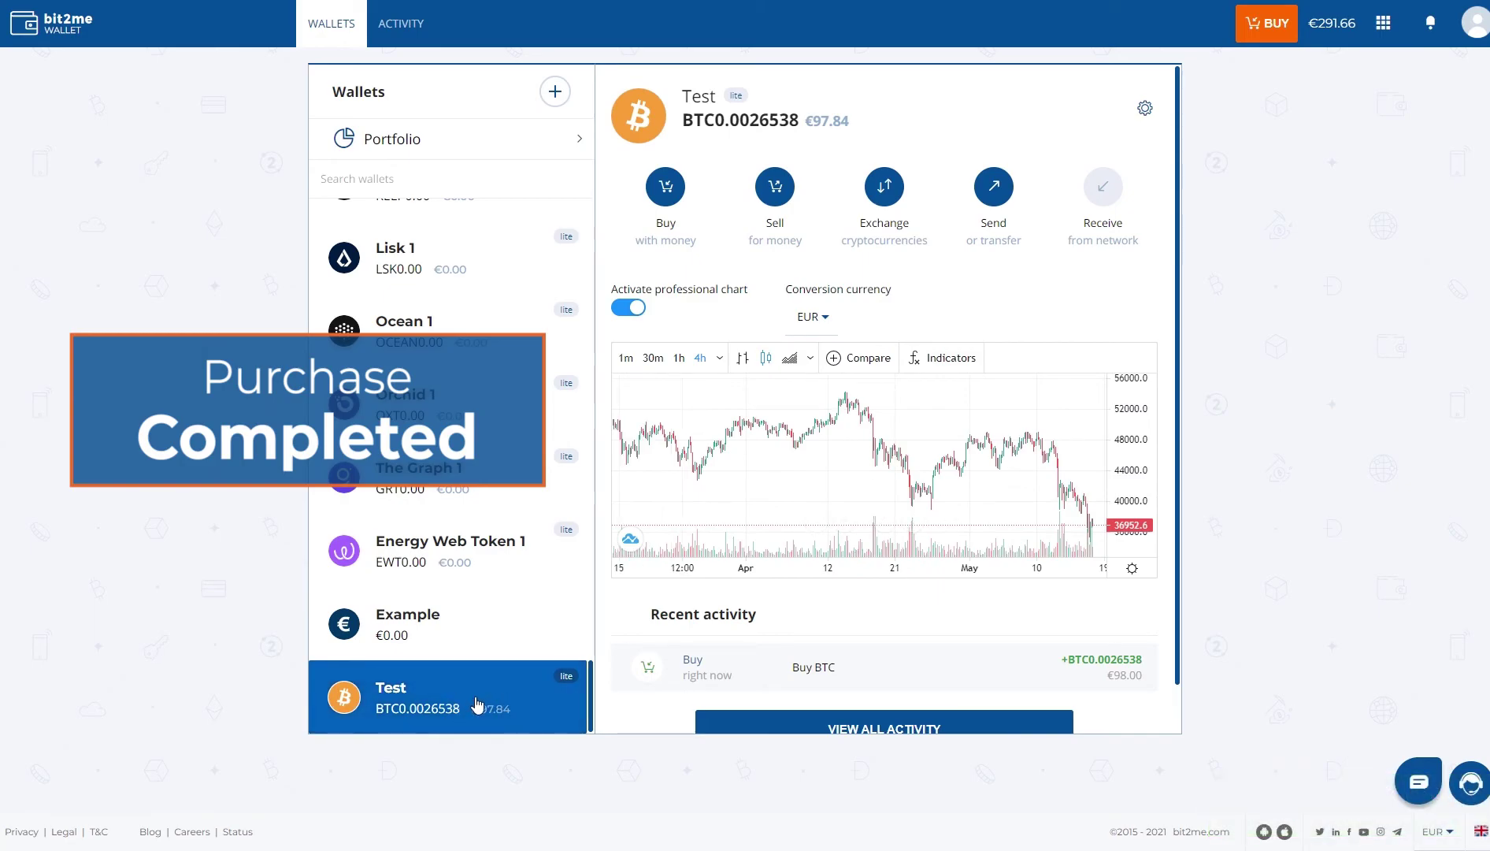
{"action": "scroll", "coordinate": [1024, 599], "scroll_direction": "down", "scroll_amount": 2}
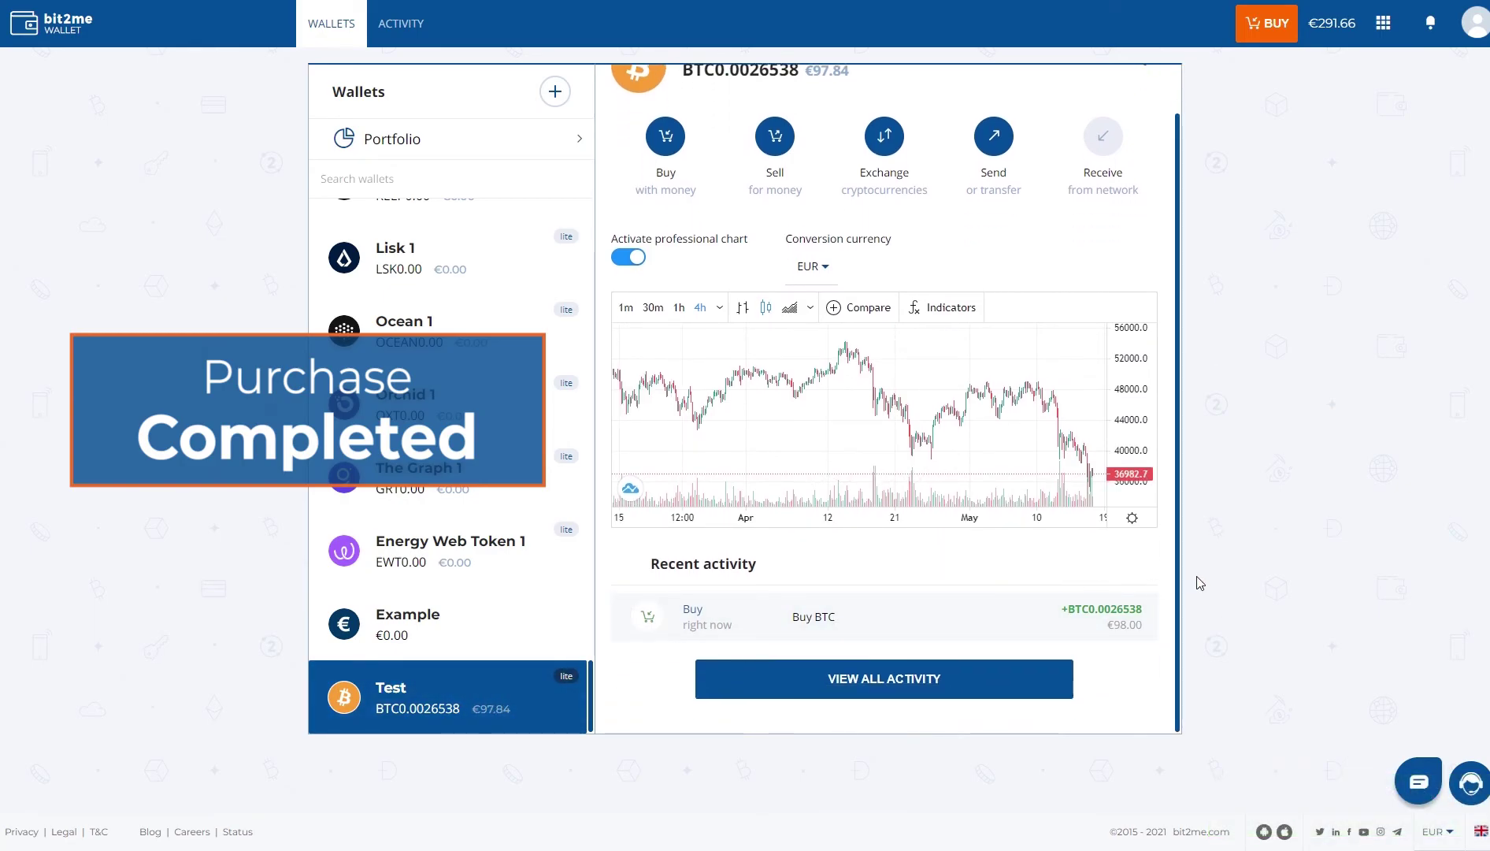
{"action": "scroll", "coordinate": [1103, 614], "scroll_direction": "up", "scroll_amount": 1}
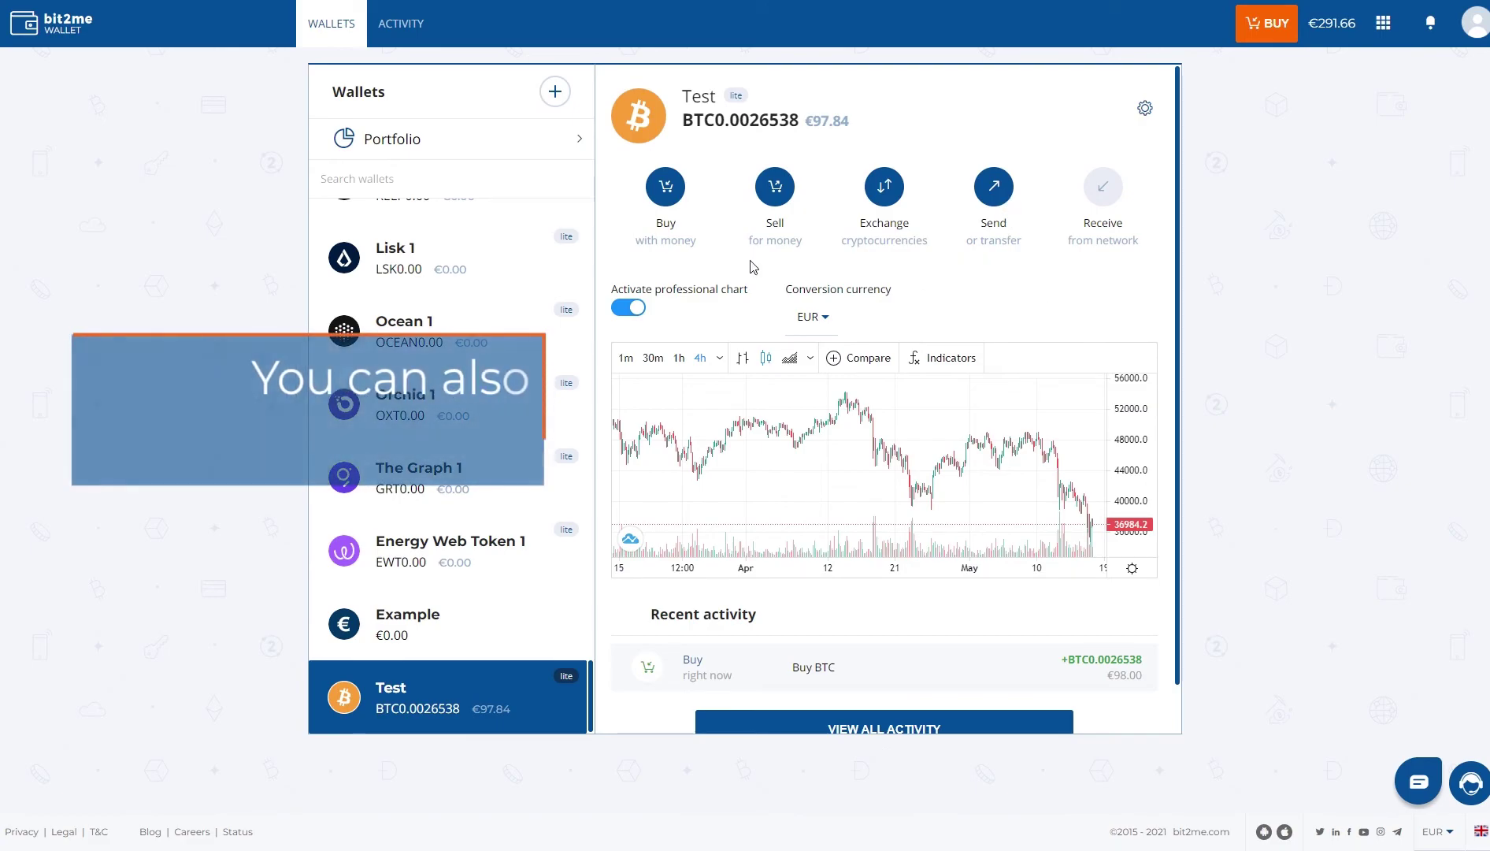
Open the Send BTC form, keeping the destination as another of your own Bit2Me wallets
{"action": "left_click", "coordinate": [1016, 212]}
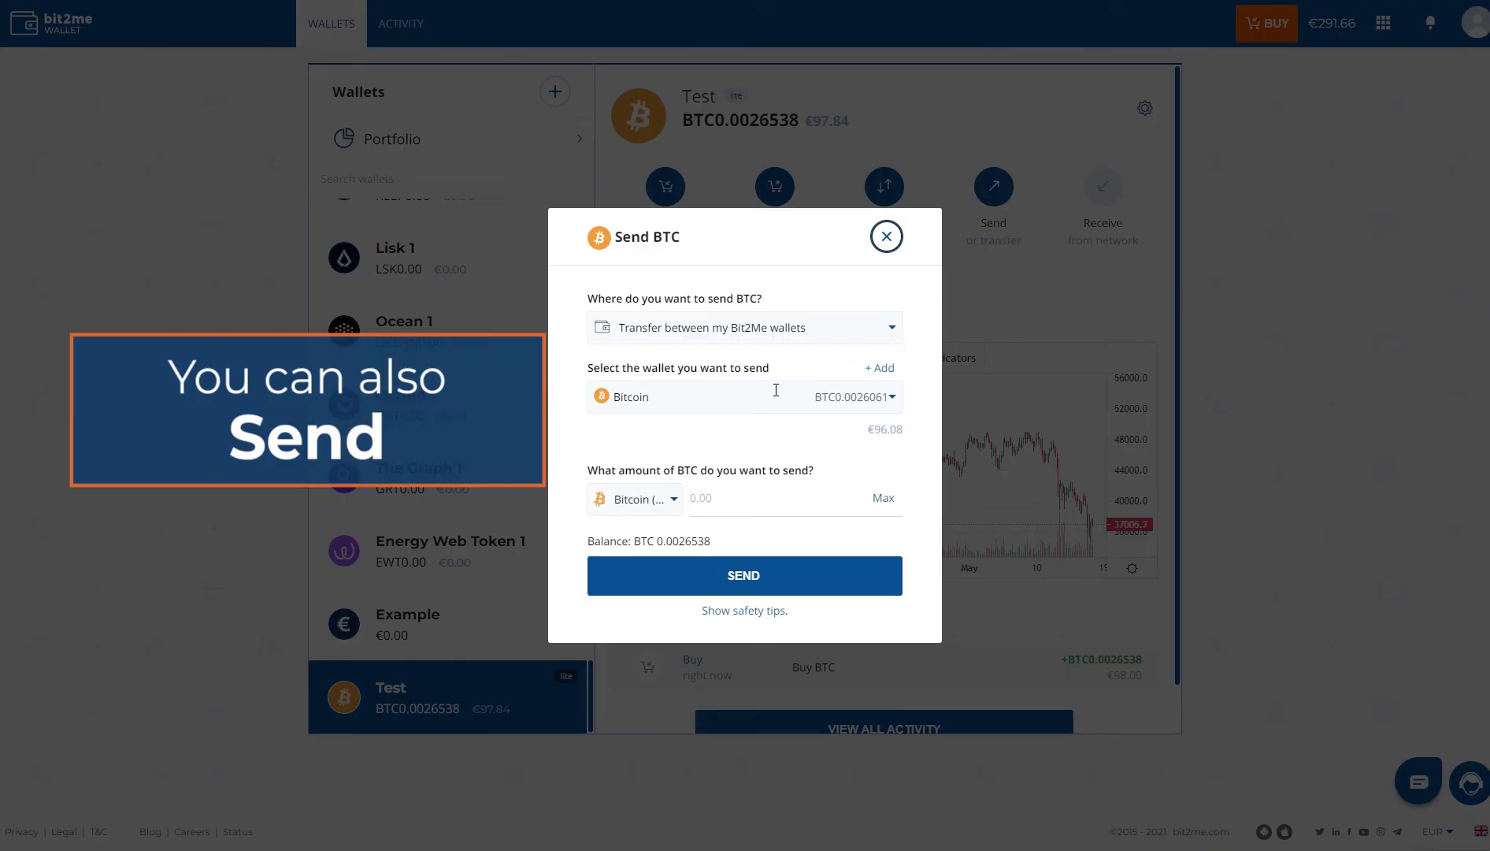
{"action": "left_click", "coordinate": [889, 343]}
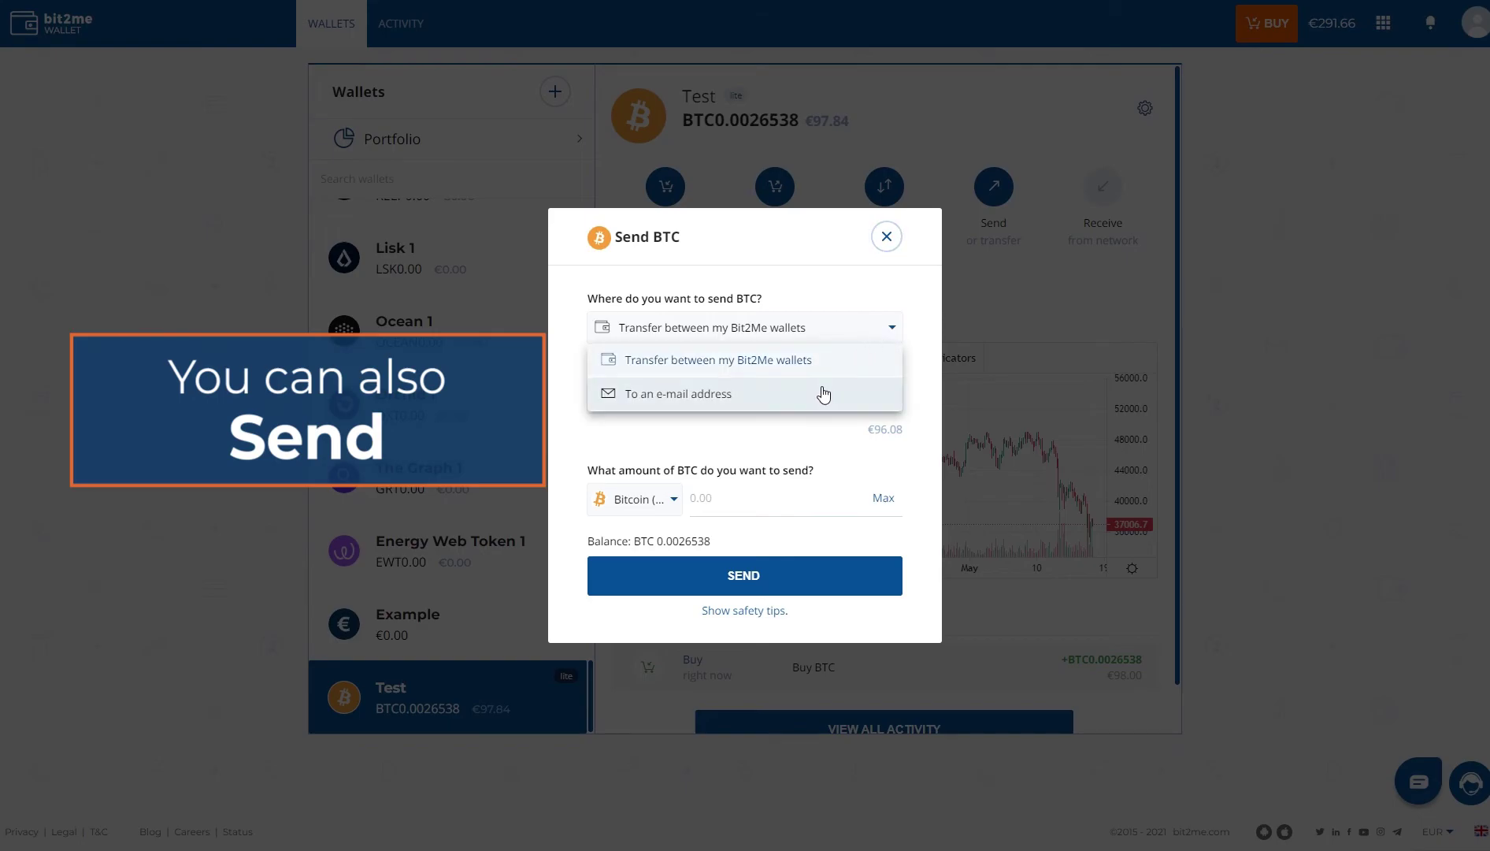
{"action": "left_click", "coordinate": [920, 286]}
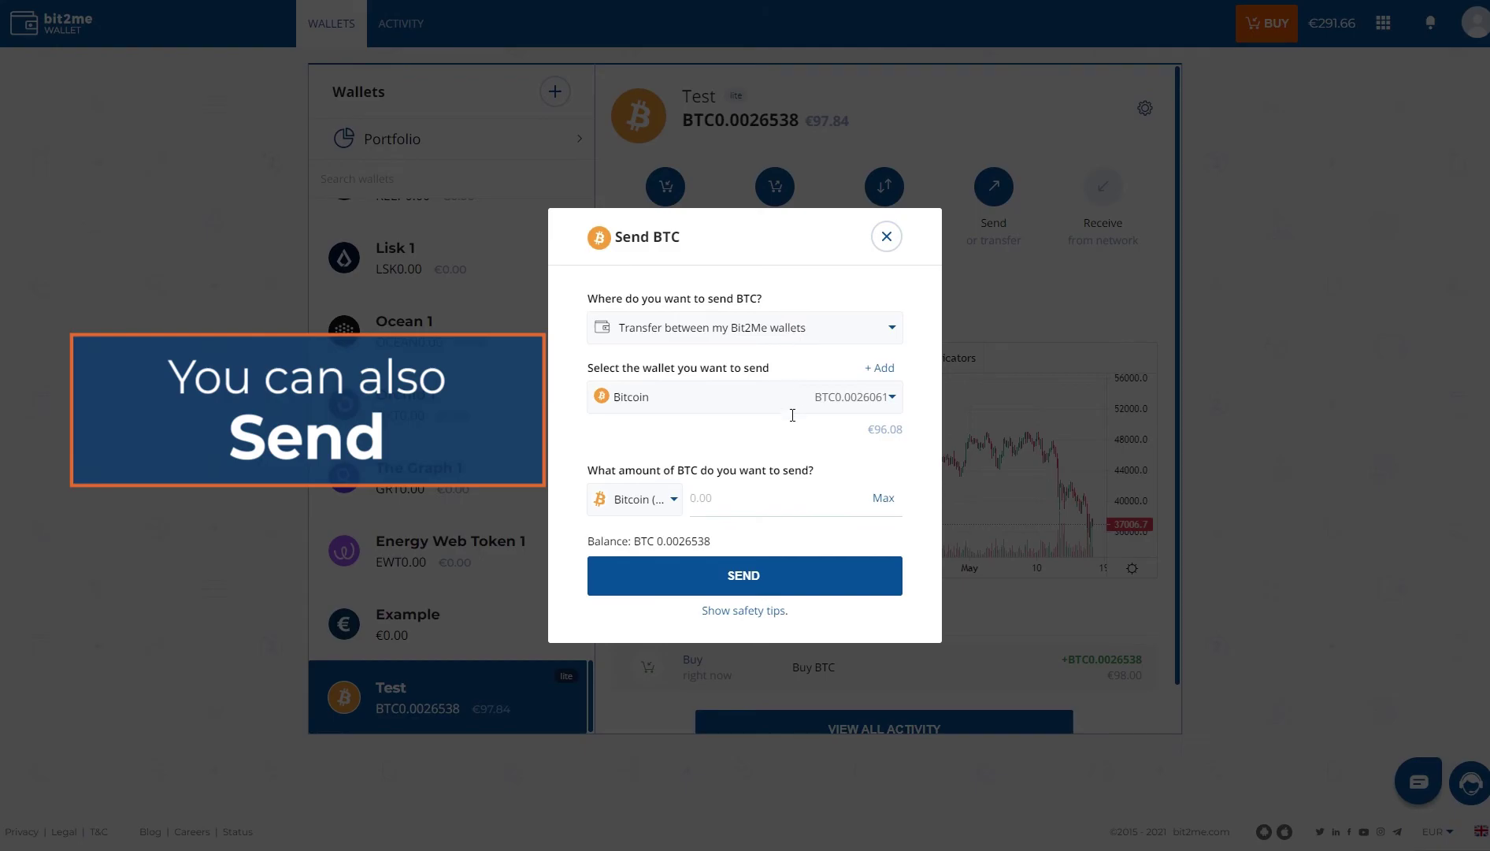
Switch the send amount currency to Euro (EUR) and display the fraud safety tips
{"action": "left_click", "coordinate": [670, 508]}
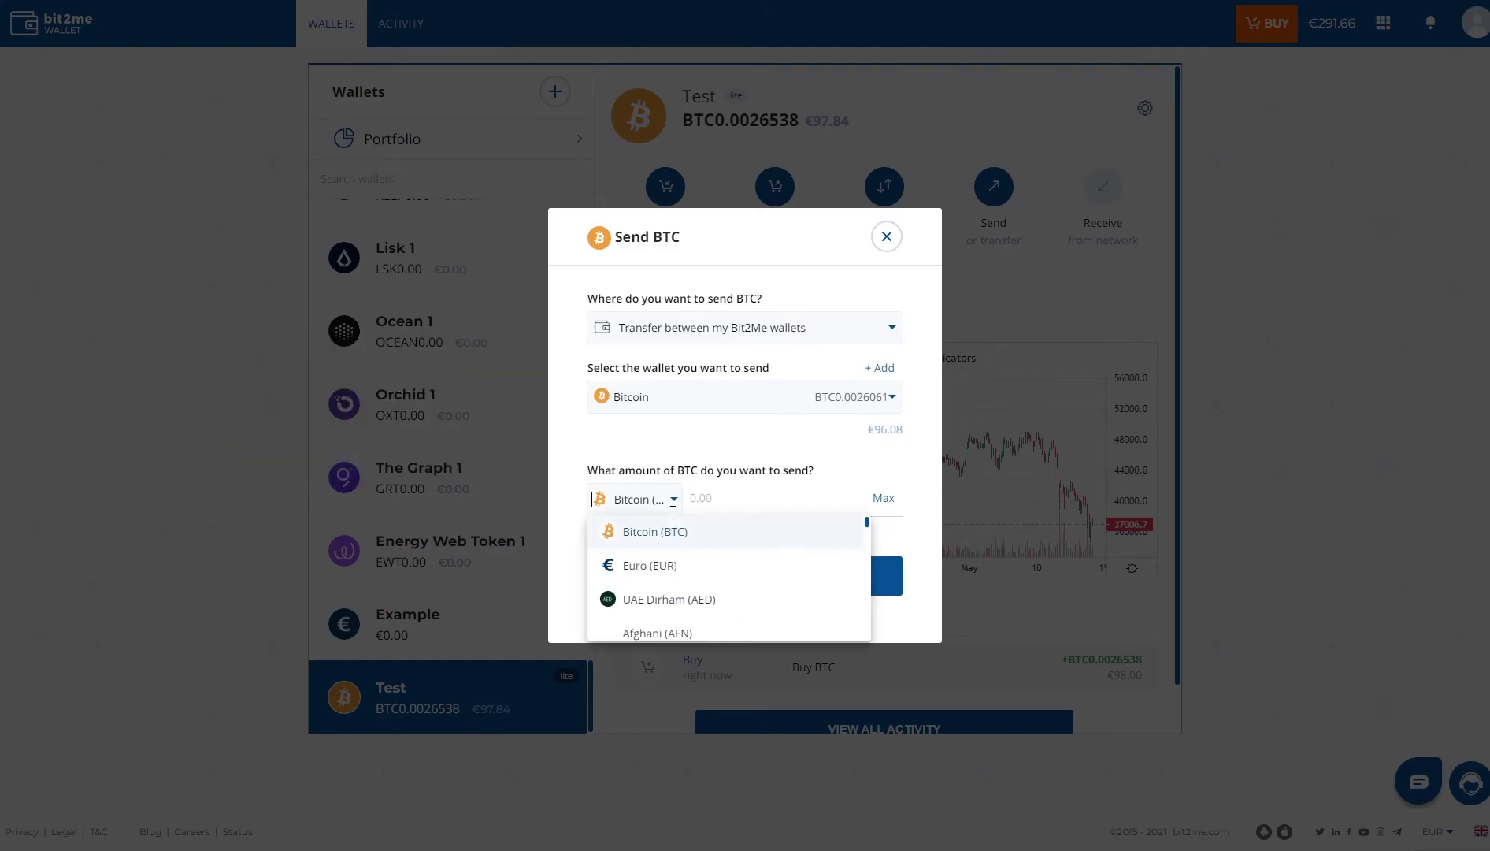
{"action": "left_click", "coordinate": [670, 565]}
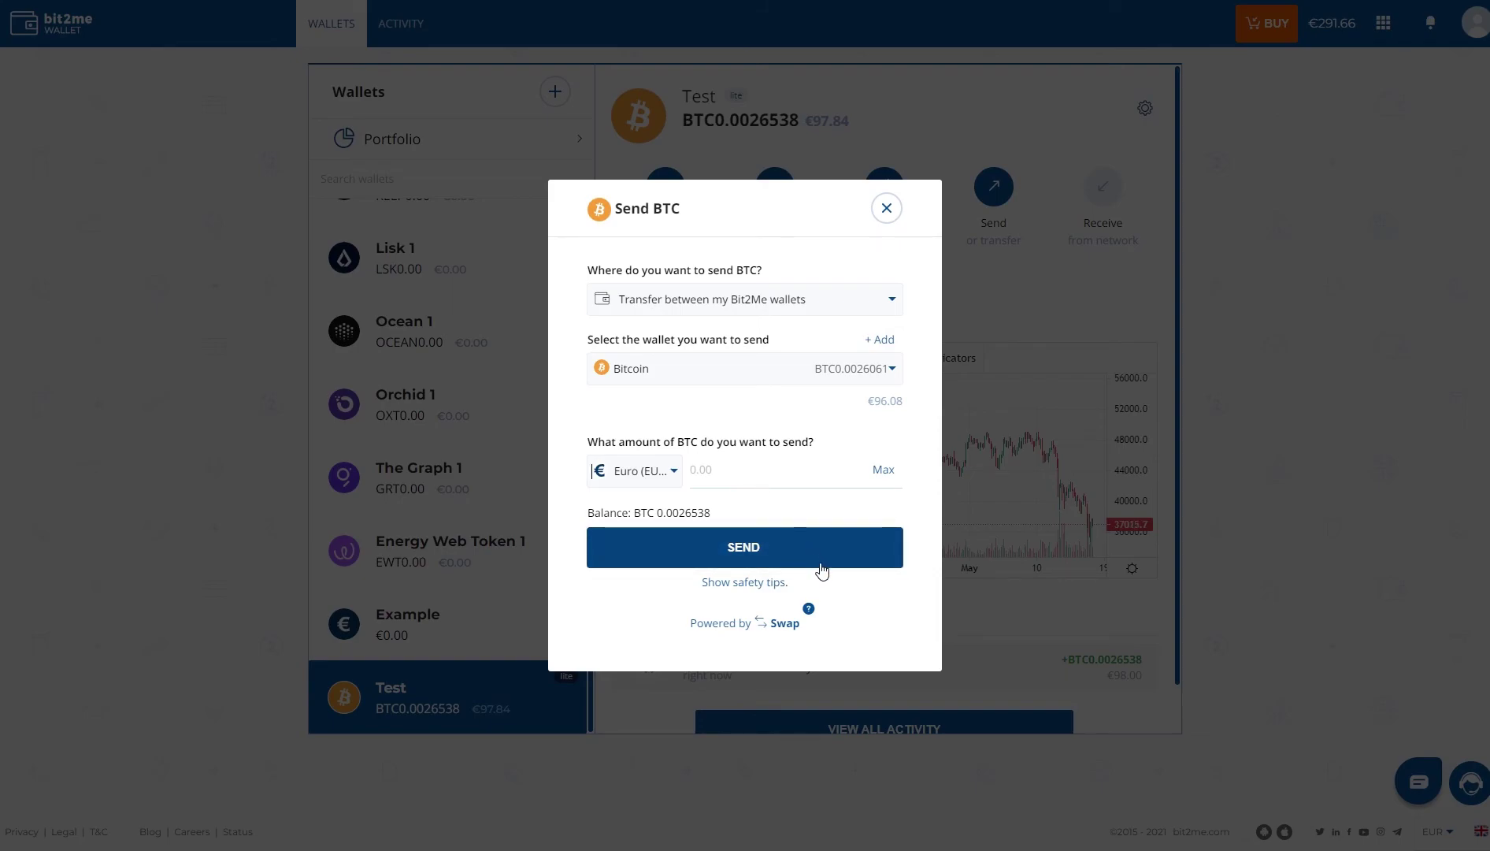
{"action": "left_click", "coordinate": [756, 583]}
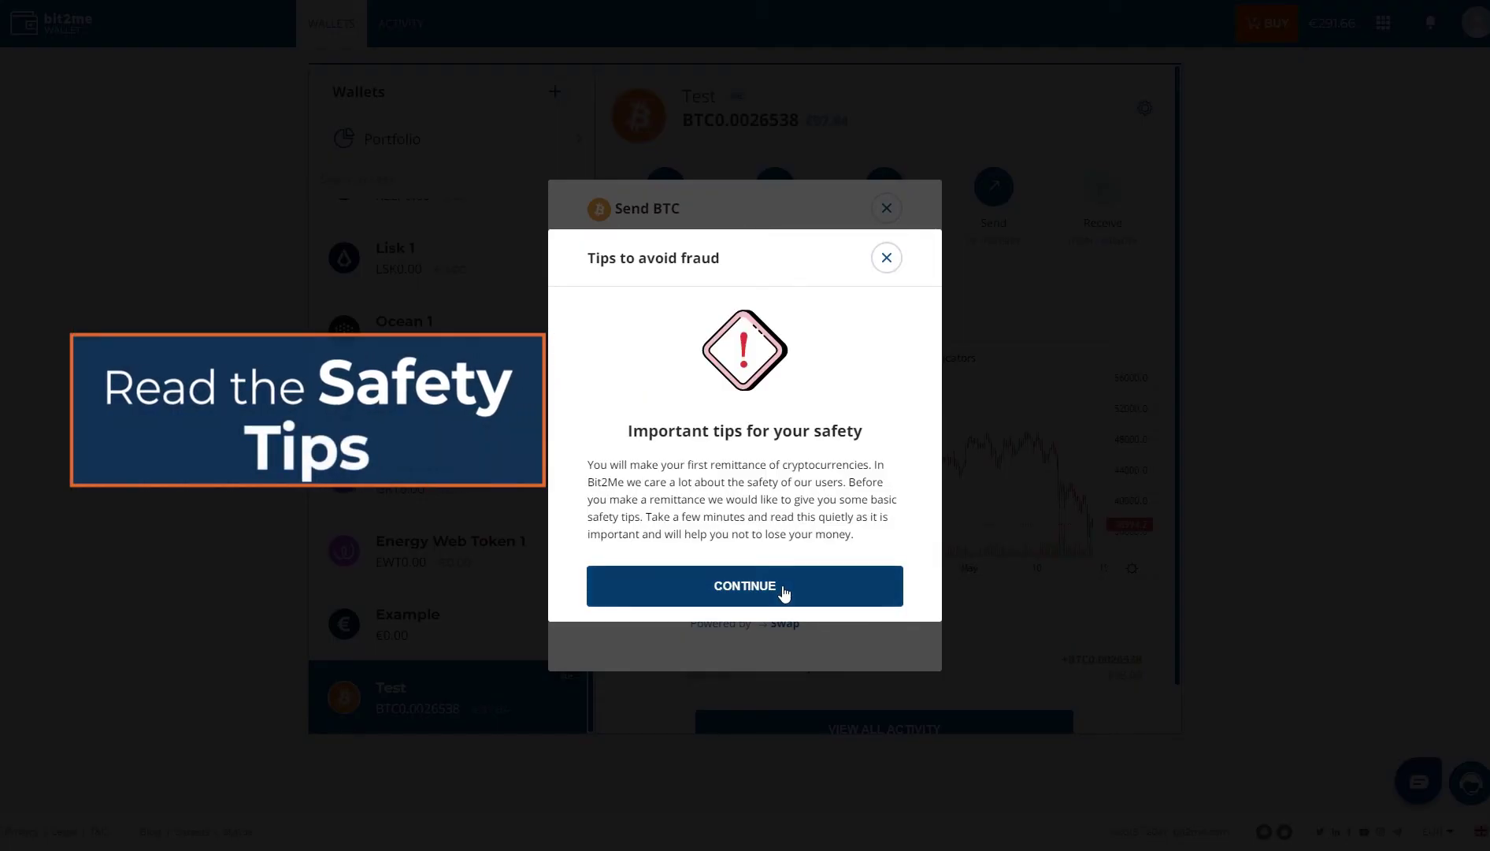
Page through the introduction and all five fraud safety tips, then finish to return to Send BTC
{"action": "left_click", "coordinate": [786, 591]}
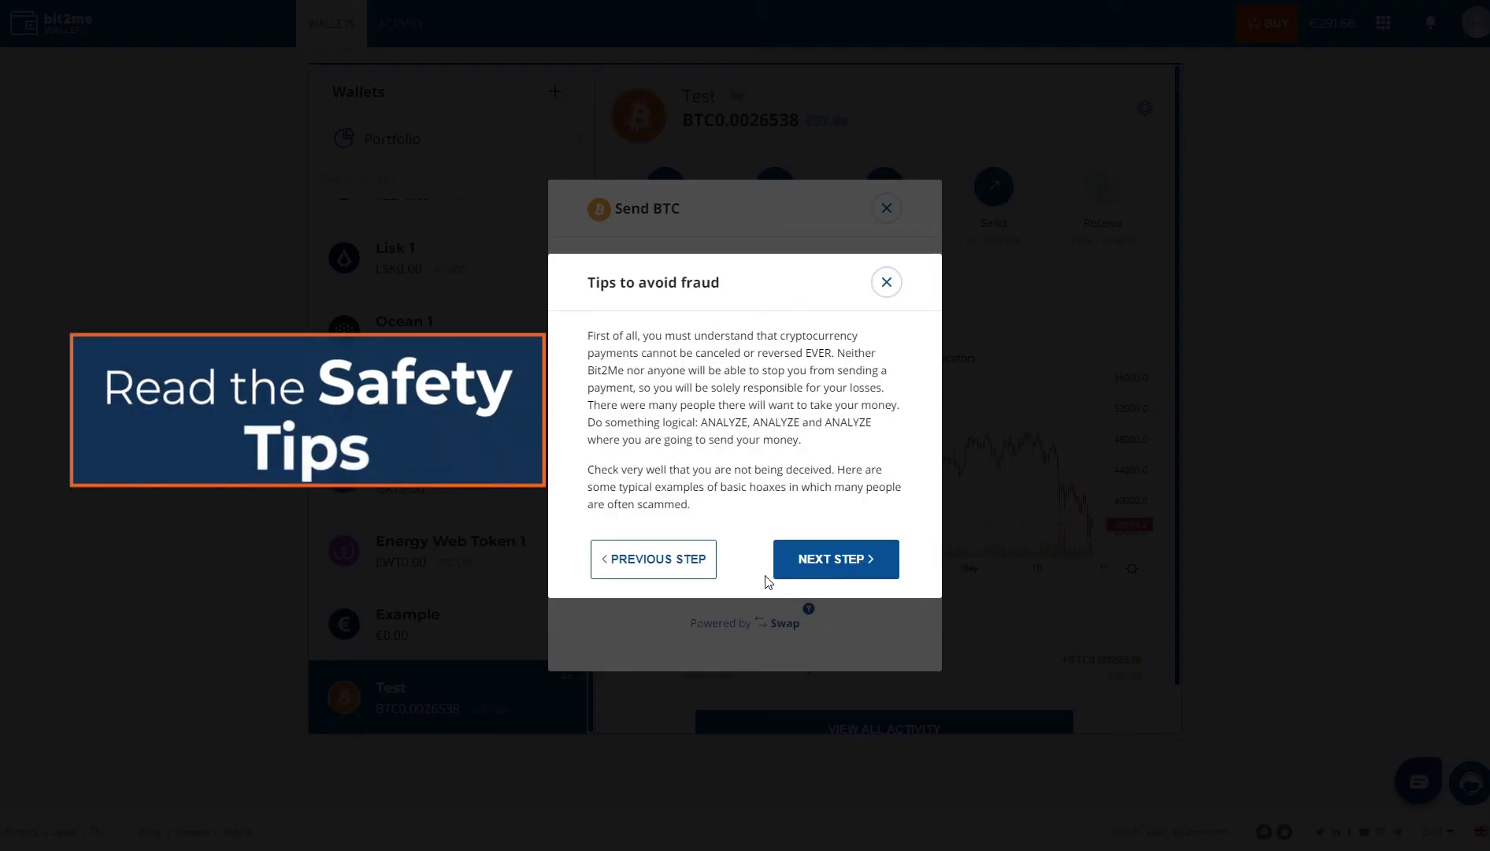
{"action": "left_click", "coordinate": [865, 561]}
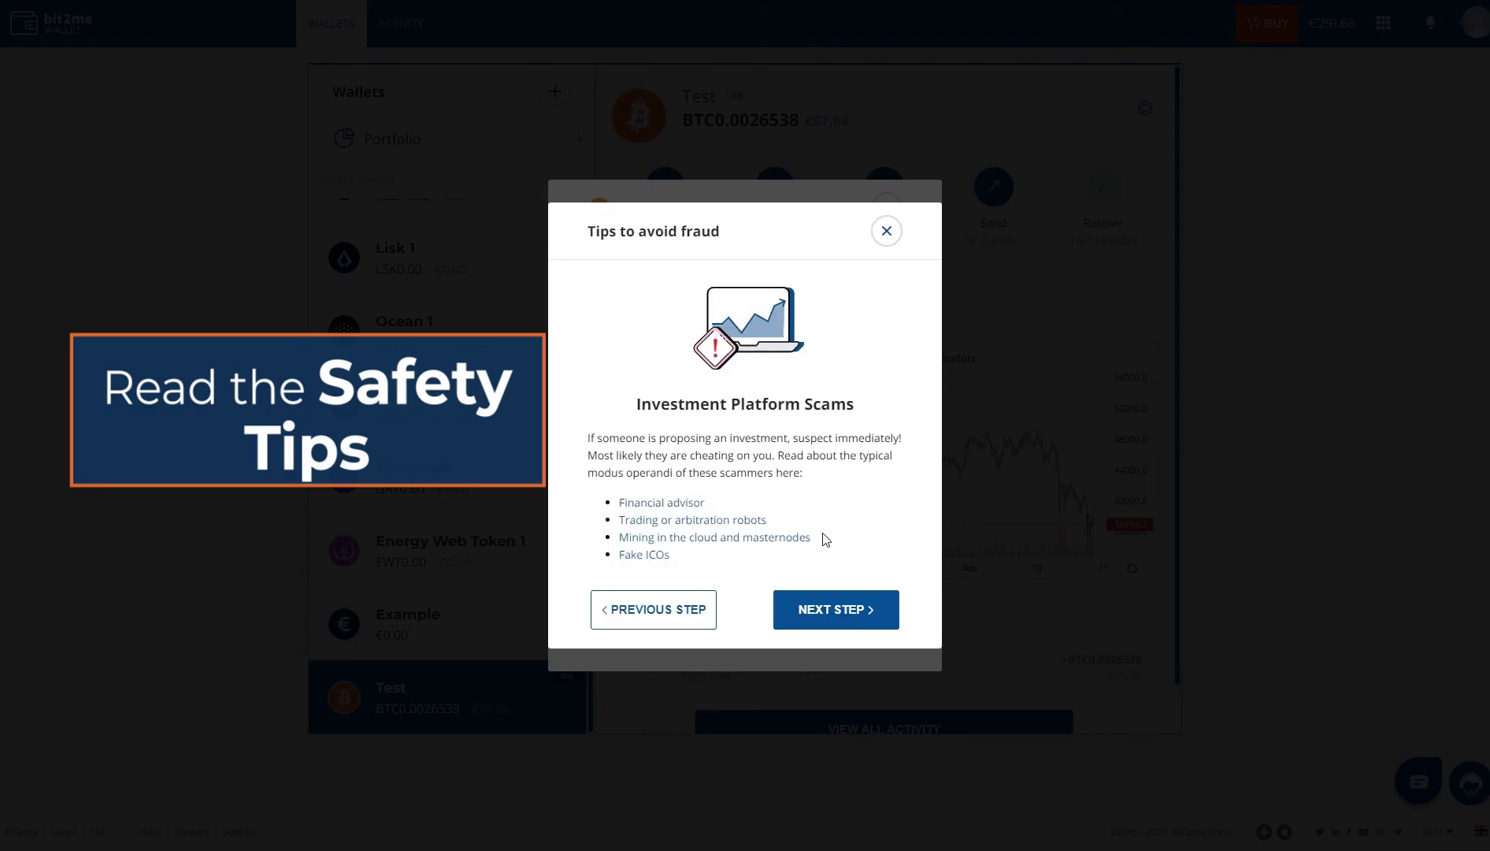
{"action": "left_click", "coordinate": [847, 612]}
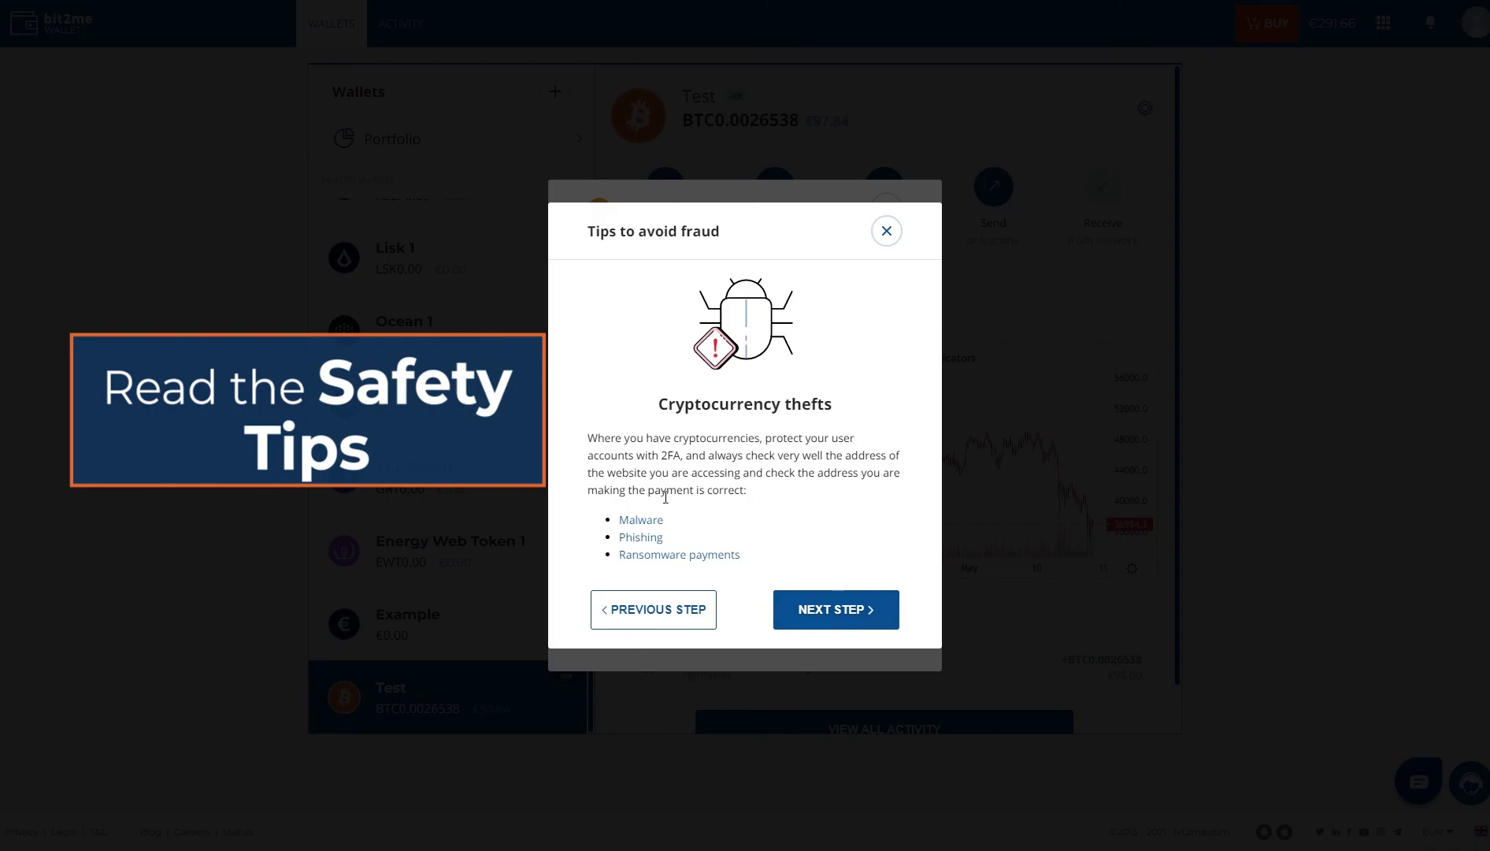
{"action": "left_click", "coordinate": [840, 605]}
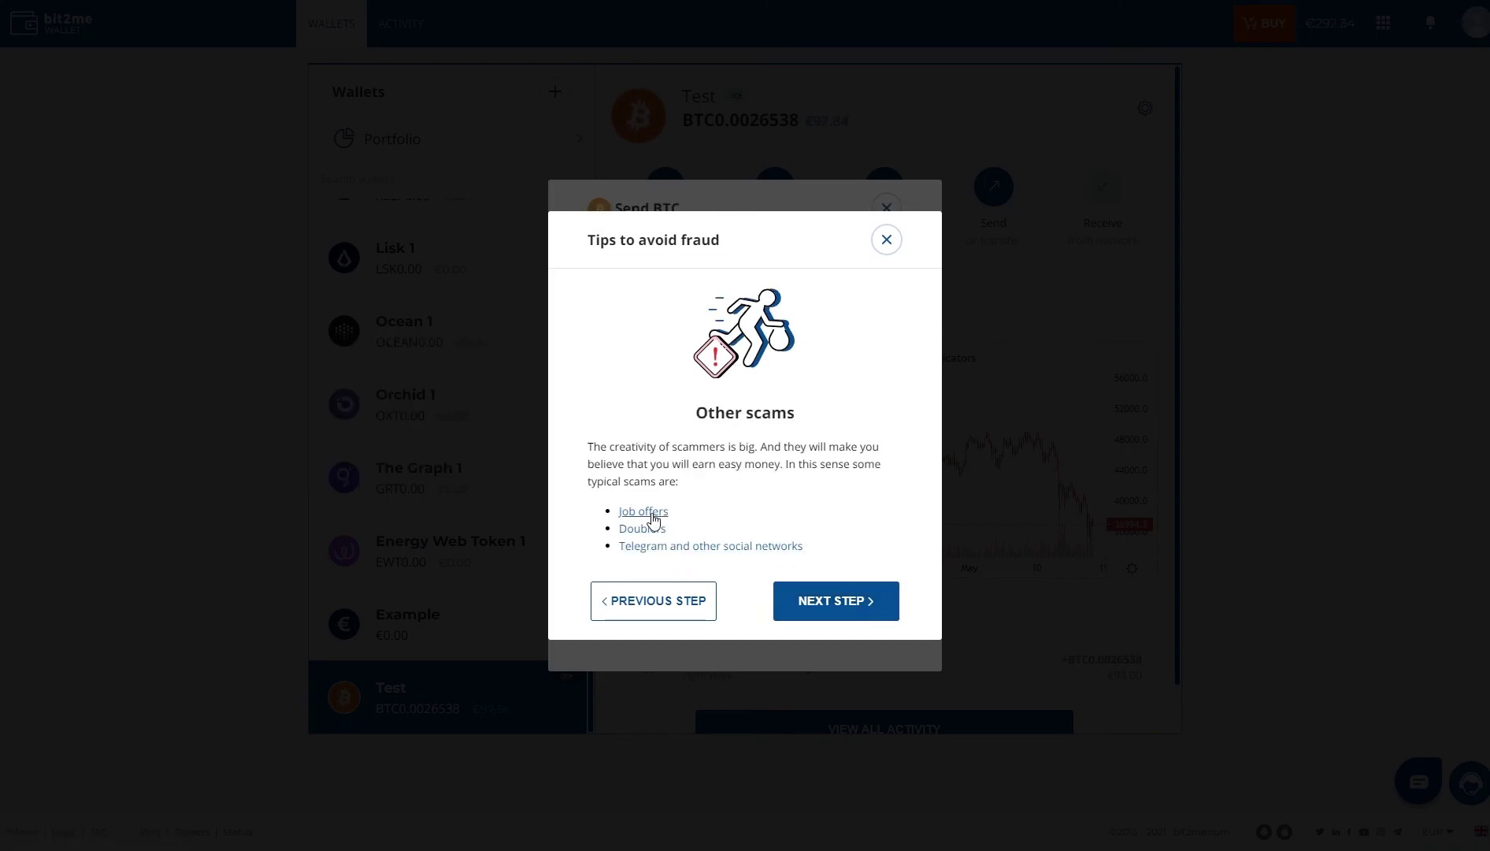
{"action": "left_click", "coordinate": [864, 605]}
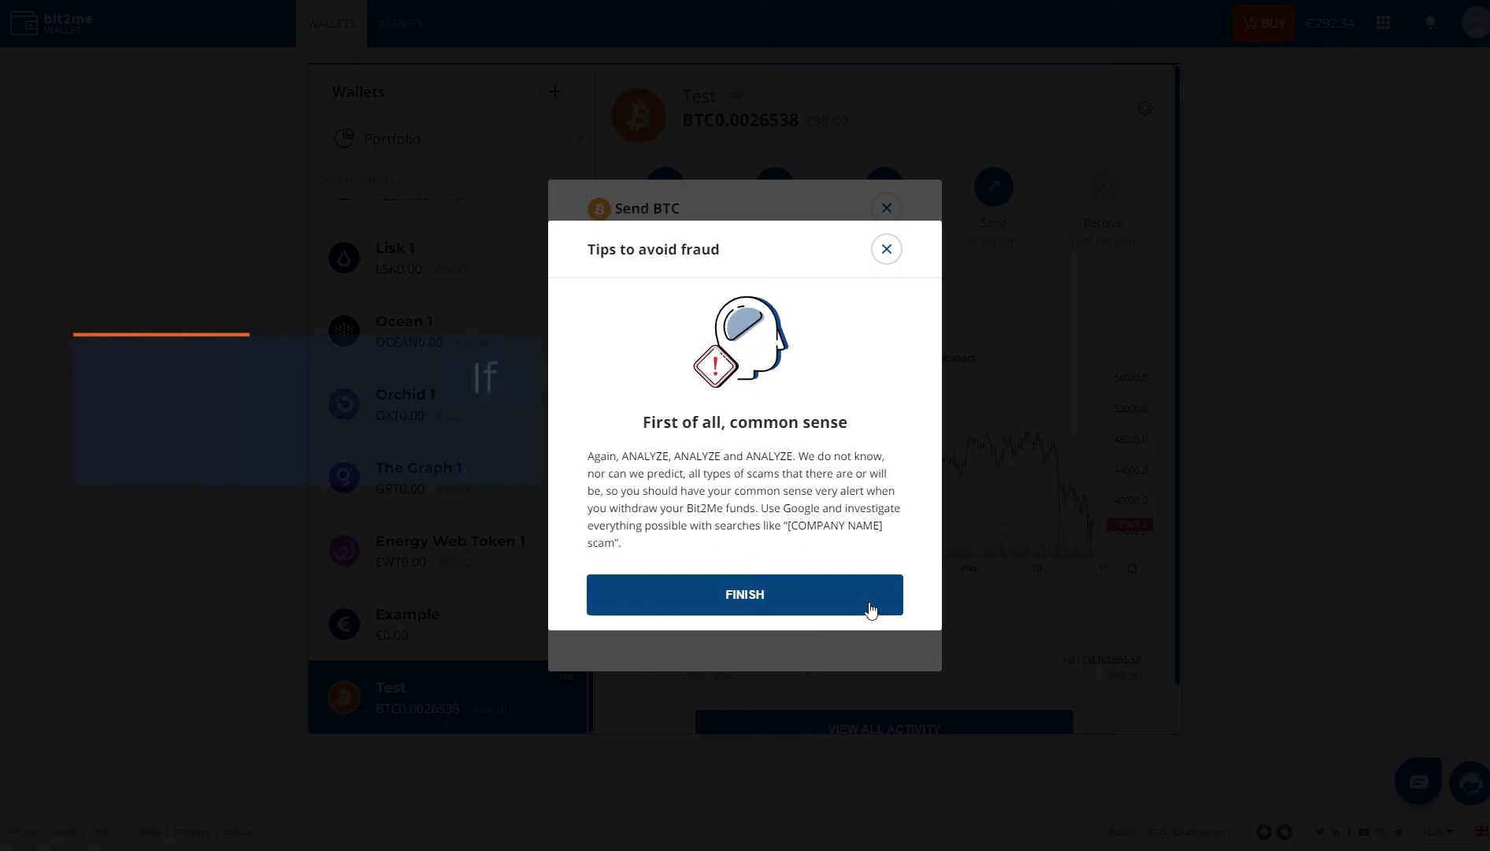
{"action": "left_click", "coordinate": [802, 601]}
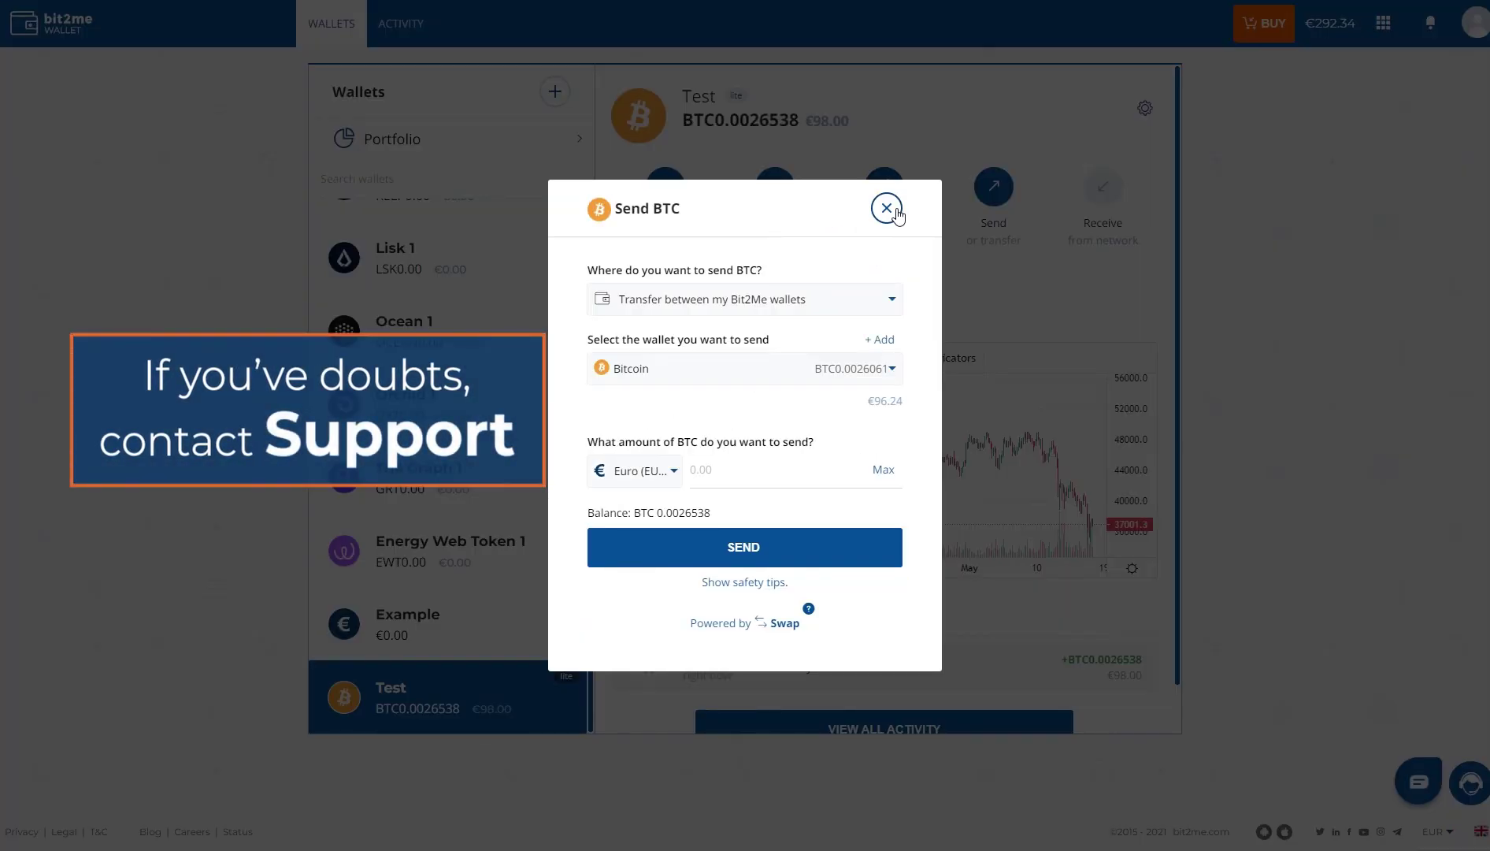